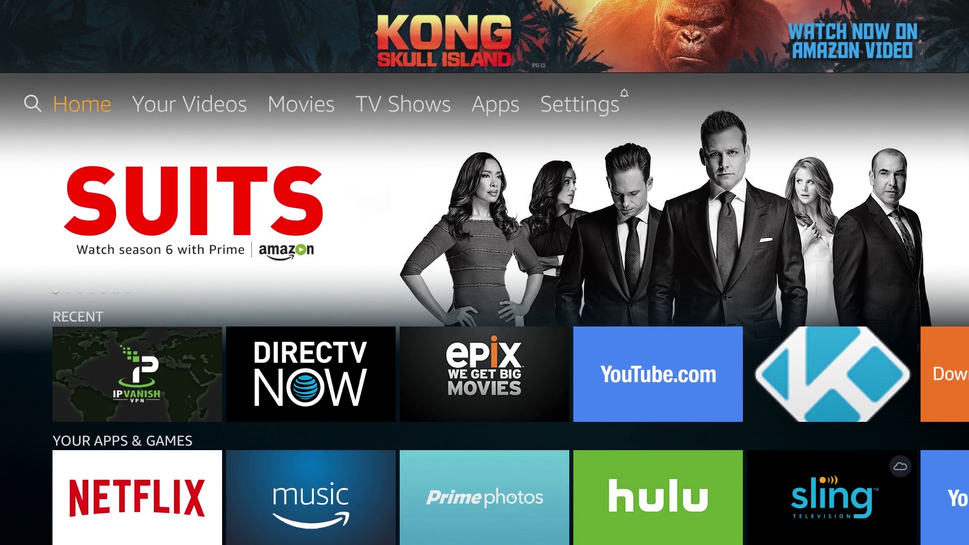
- Check the Developer options switches under Device settings
key("Right")
key("Right")
key("Right")
key("Right")
key("Right")
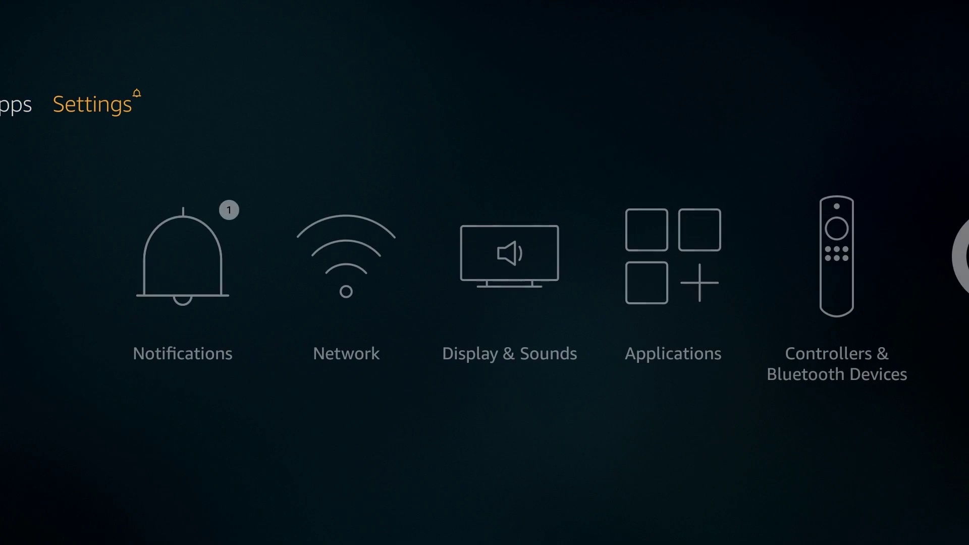
key("Down")
key("Right")
key("Right")
key("Right")
key("Right")
key("Right")
key("Right")
key("Right")
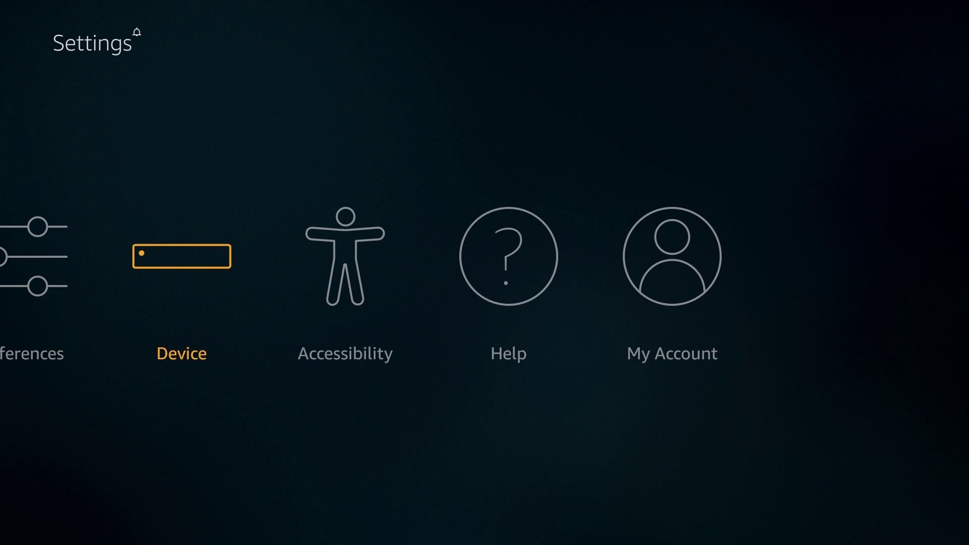
key("Return")
key("Down")
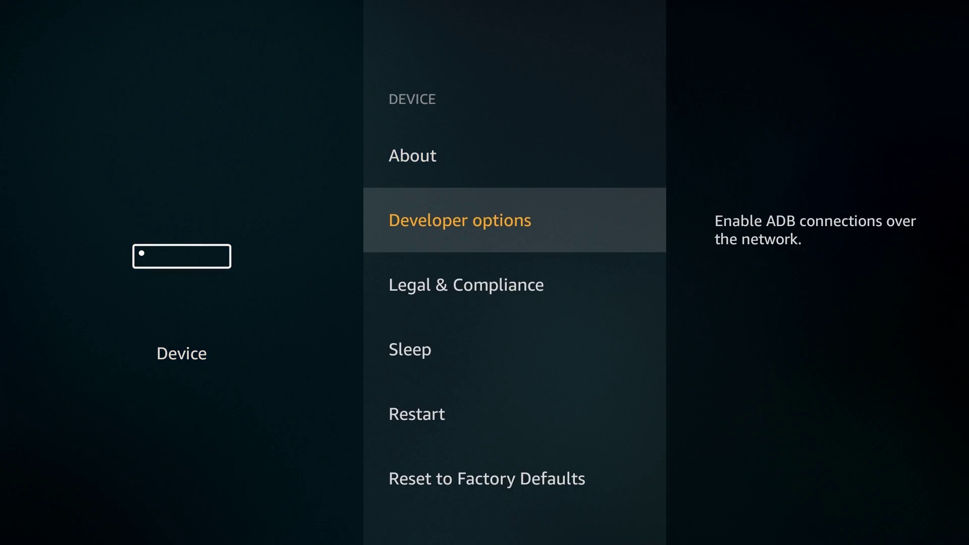
key("Return")
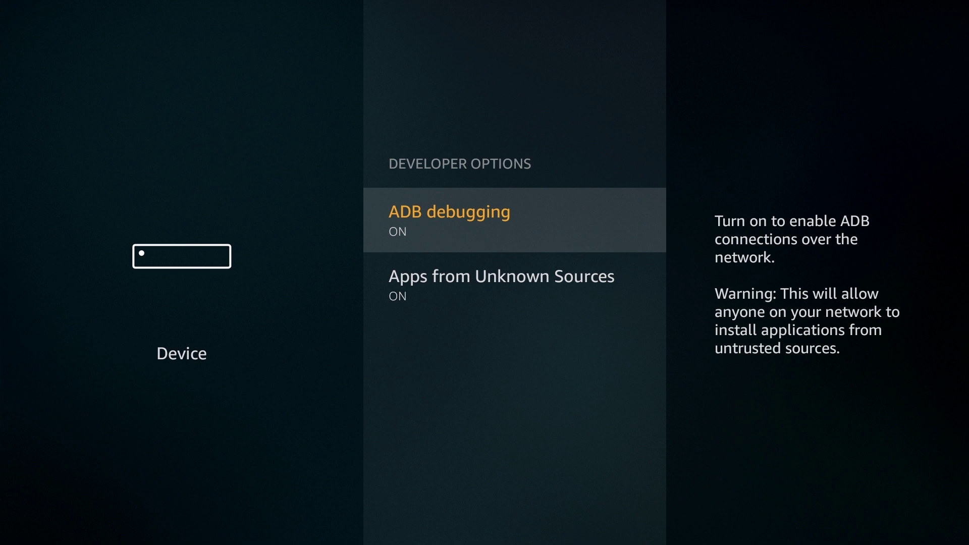
key("Escape")
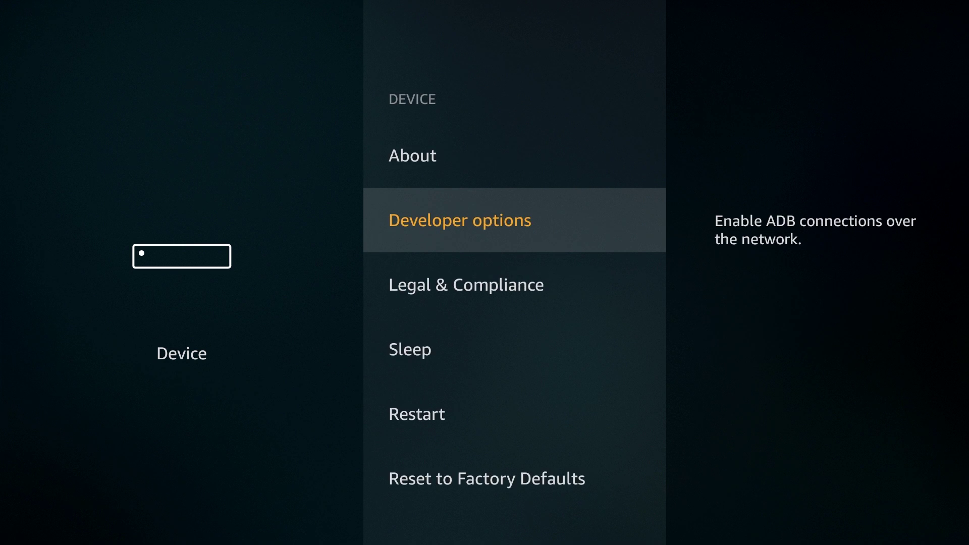
- Search for 'Downloader' from the home screen and launch the Downloader app
key("Home")
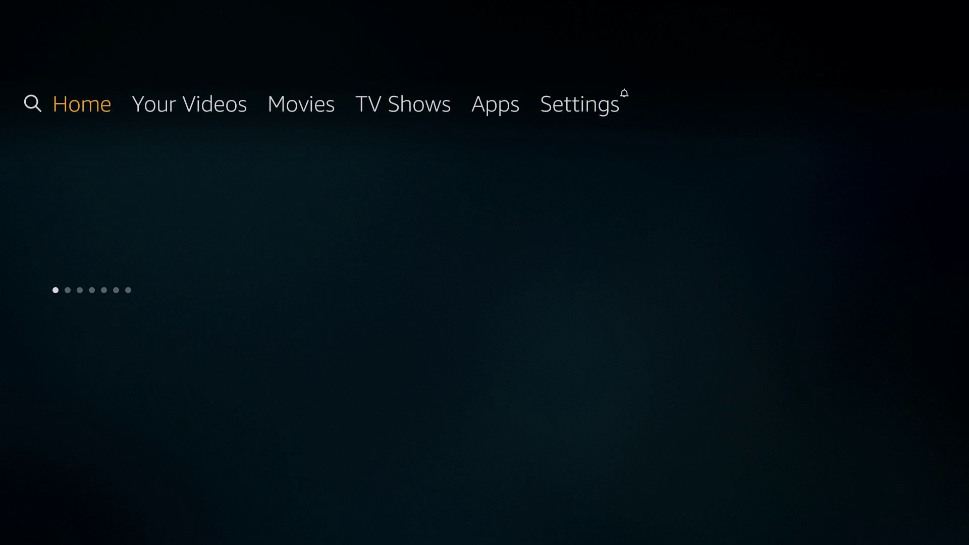
key("Left")
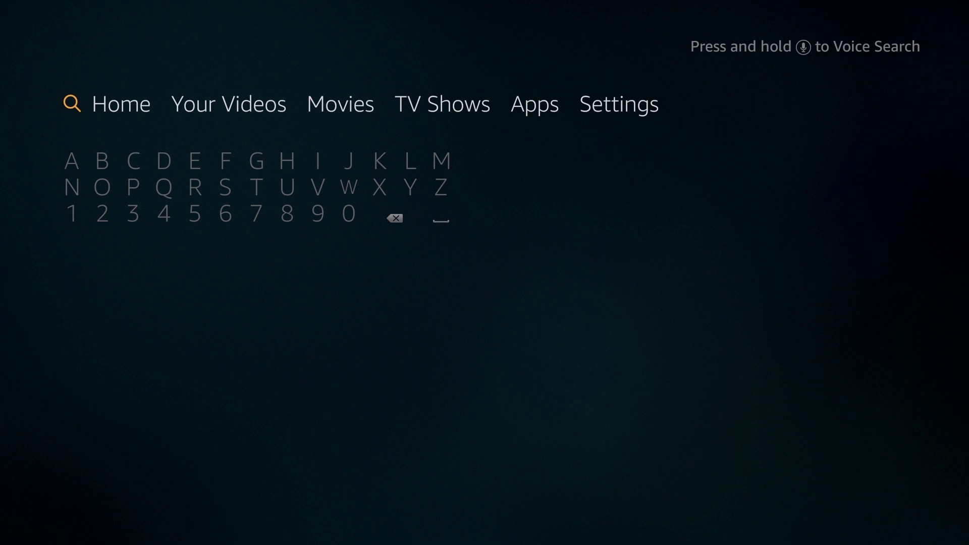
key("Down")
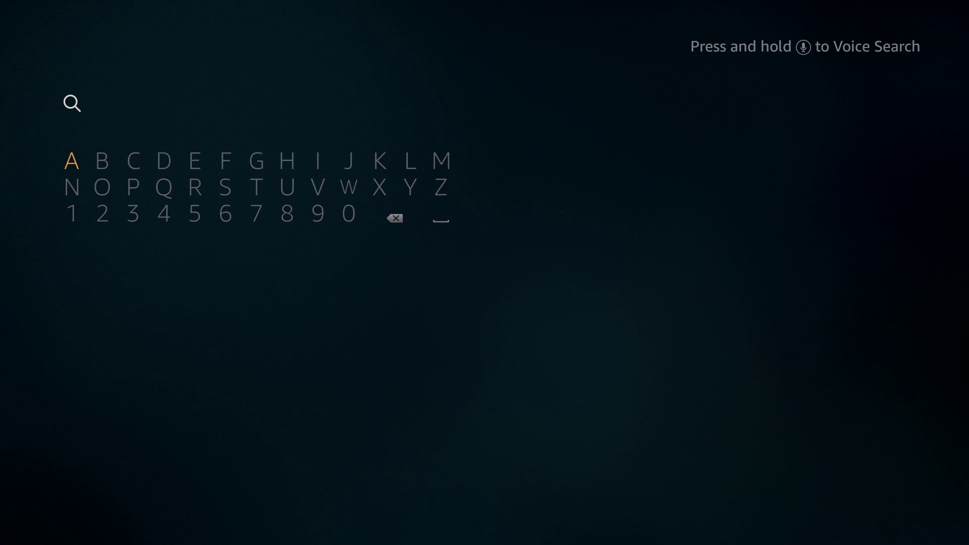
type("Downloa")
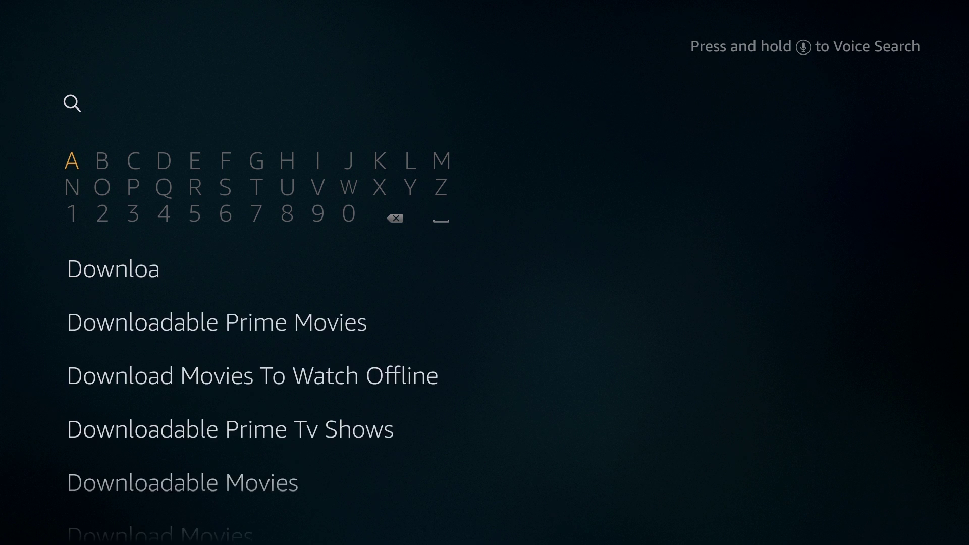
type("der")
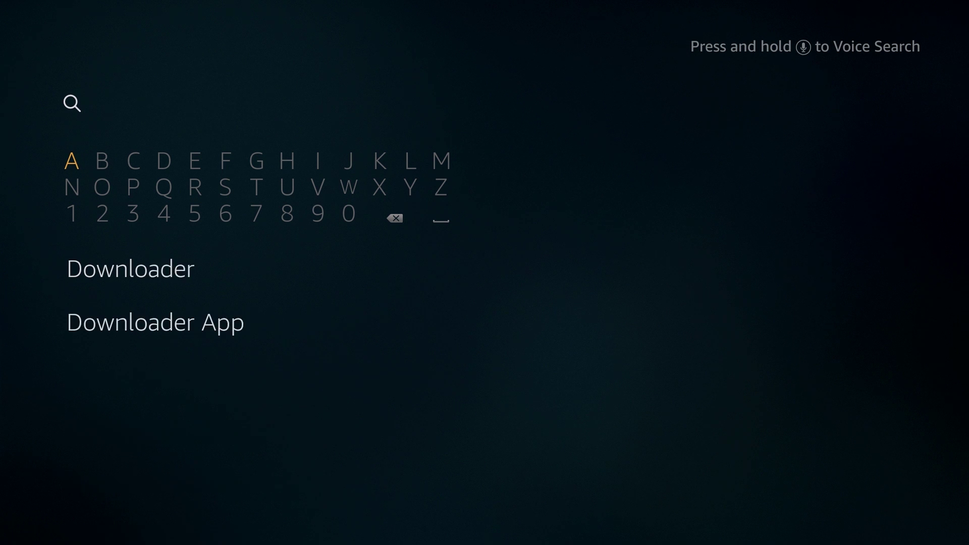
key("Down")
key("Down")
key("Down")
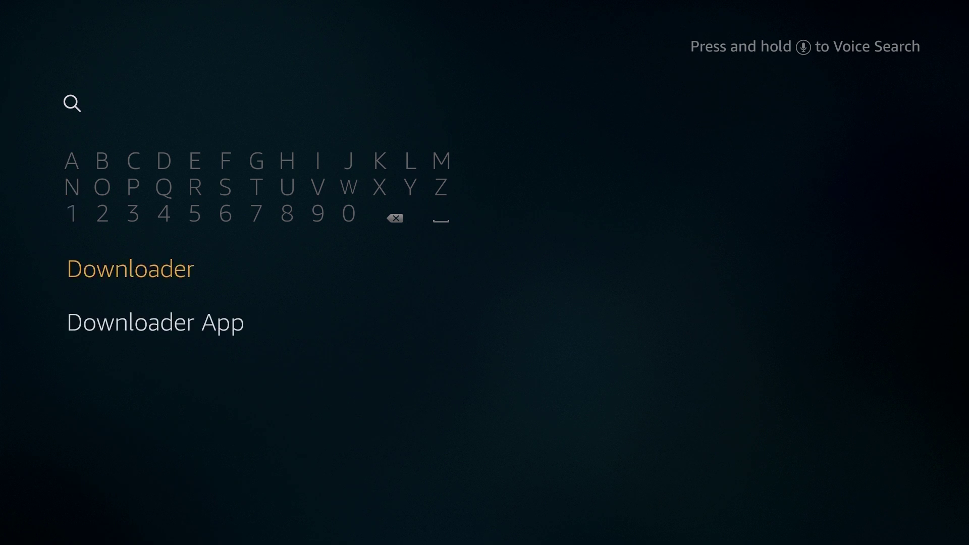
key("Return")
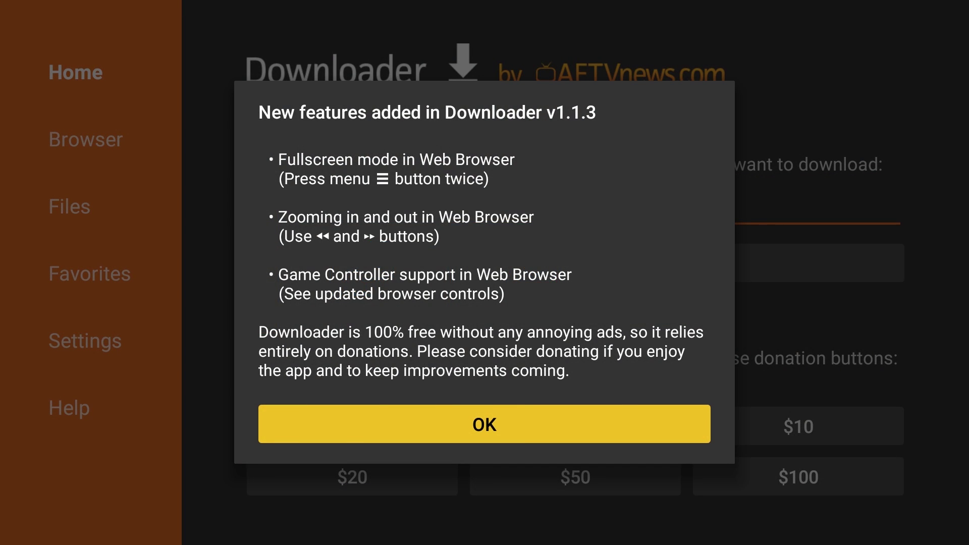
key("Return")
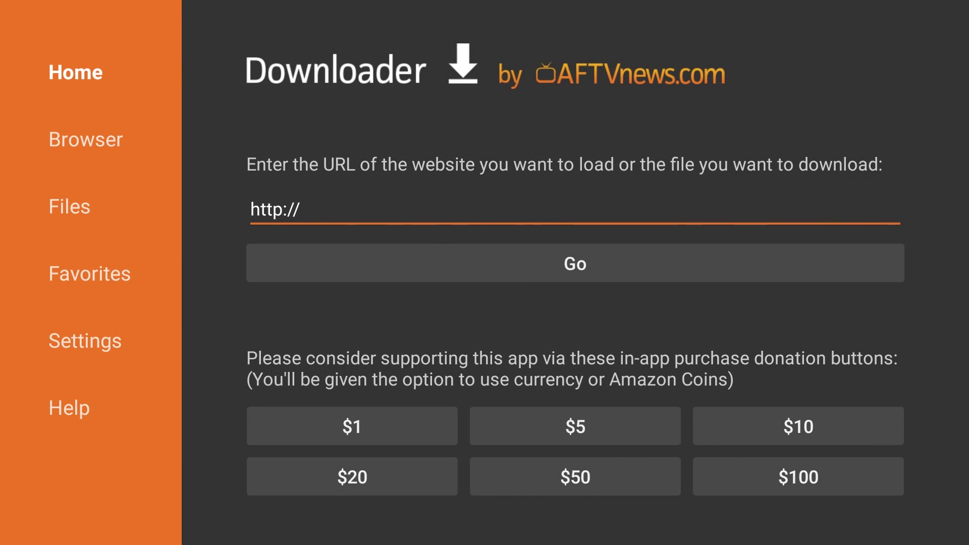
key("Left")
key("Left")
key("Left")
key("Left")
key("Left")
key("Left")
key("Left")
key("Left")
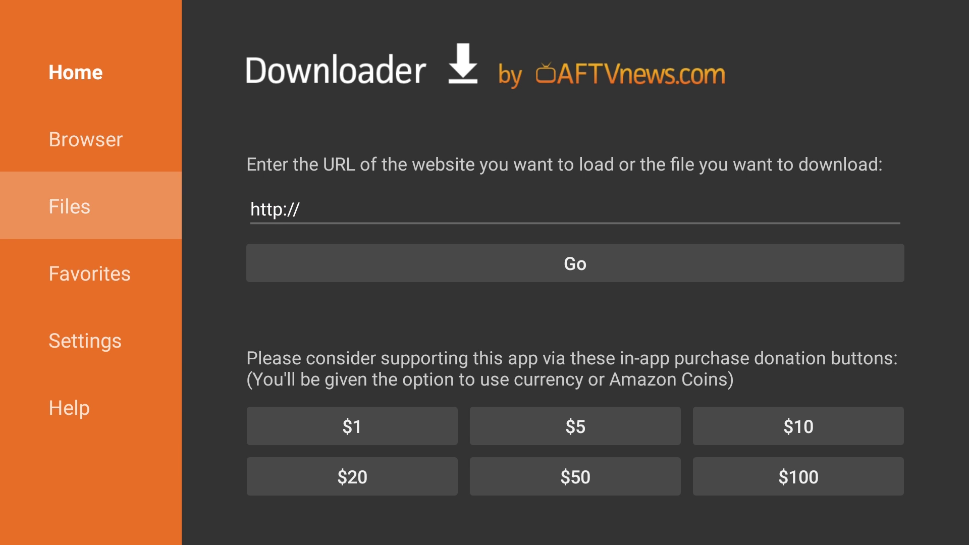
key("Up")
key("Return")
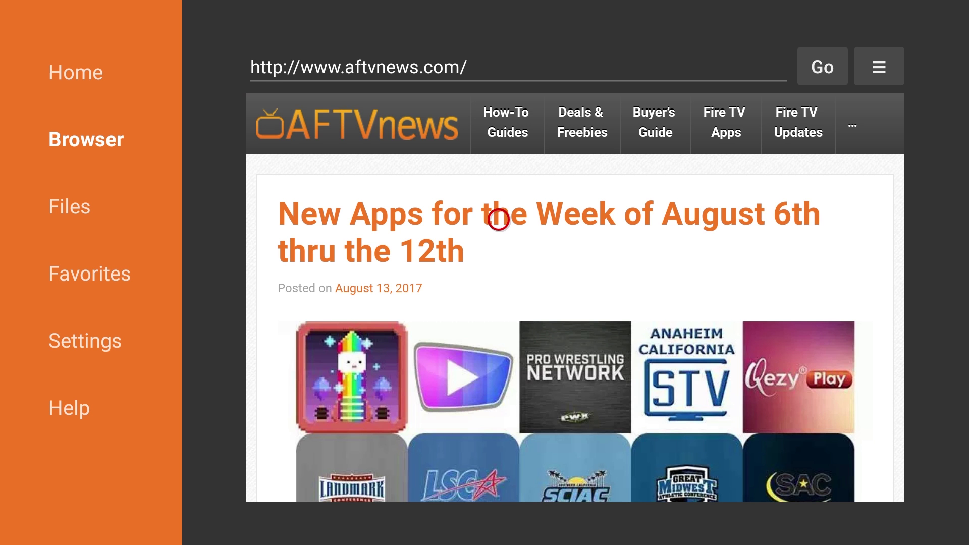
key("Up")
key("Up")
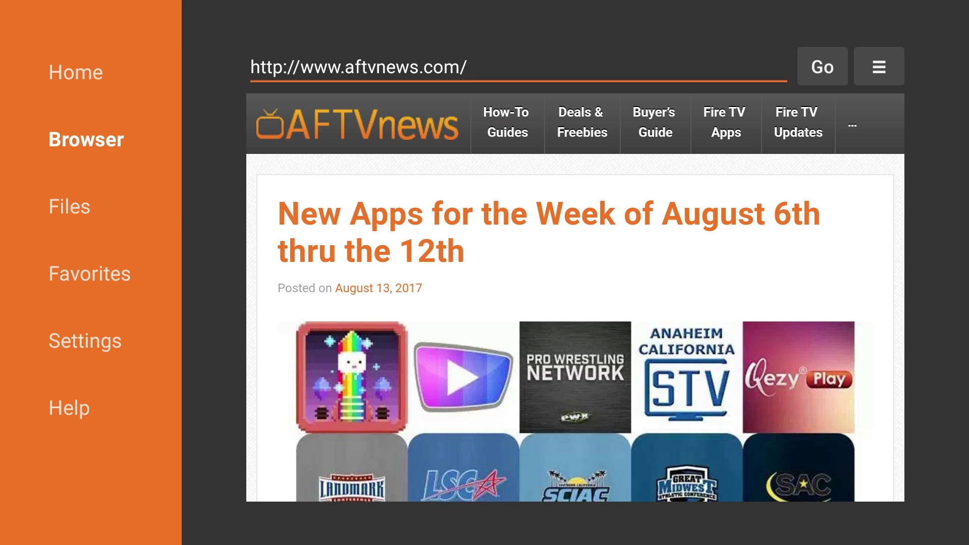
- Clear the AFTVnews address from the browser's URL field
key("Return")
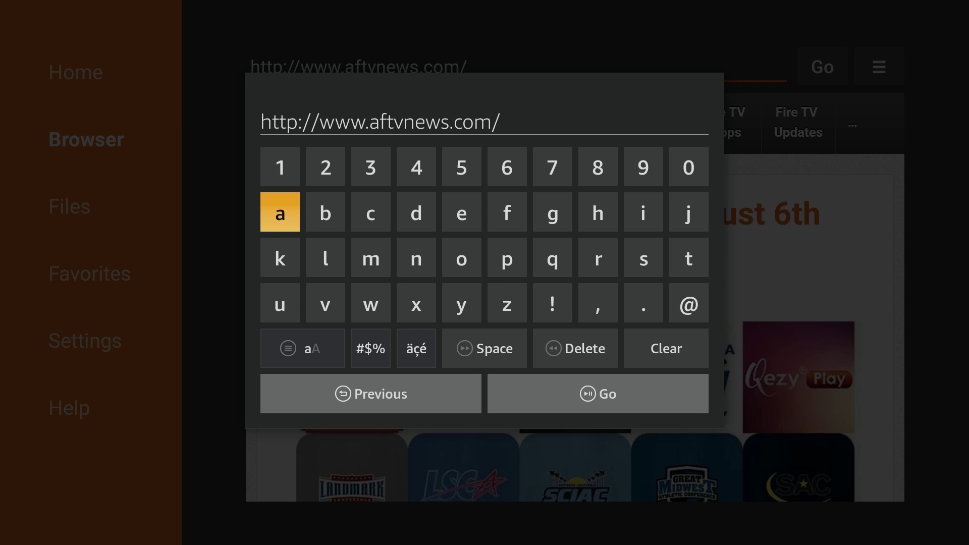
key("Down")
key("Down")
key("Down")
key("Right")
key("Right")
key("Right")
key("Right")
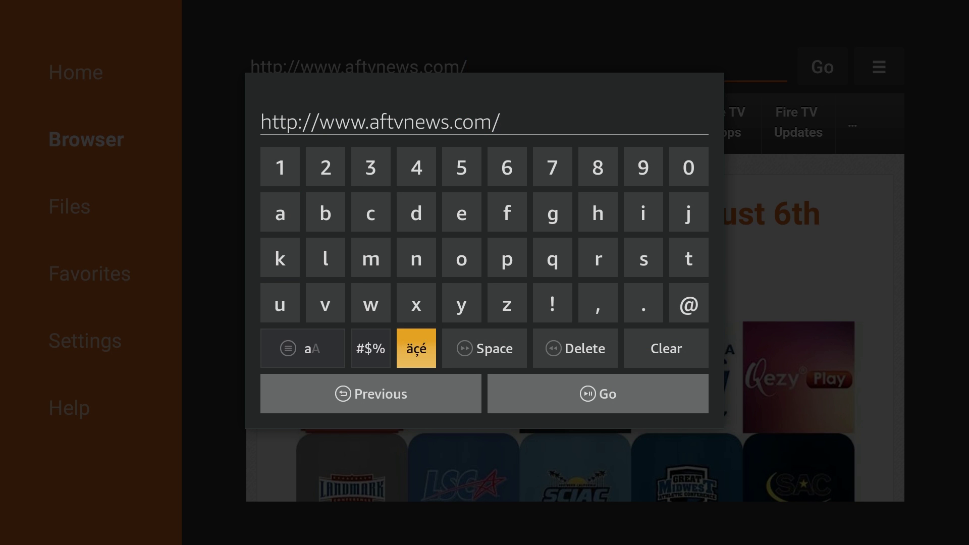
key("Right")
key("Return")
- Enter terrariumtv.com and load the Terrarium TV site
key("Left")
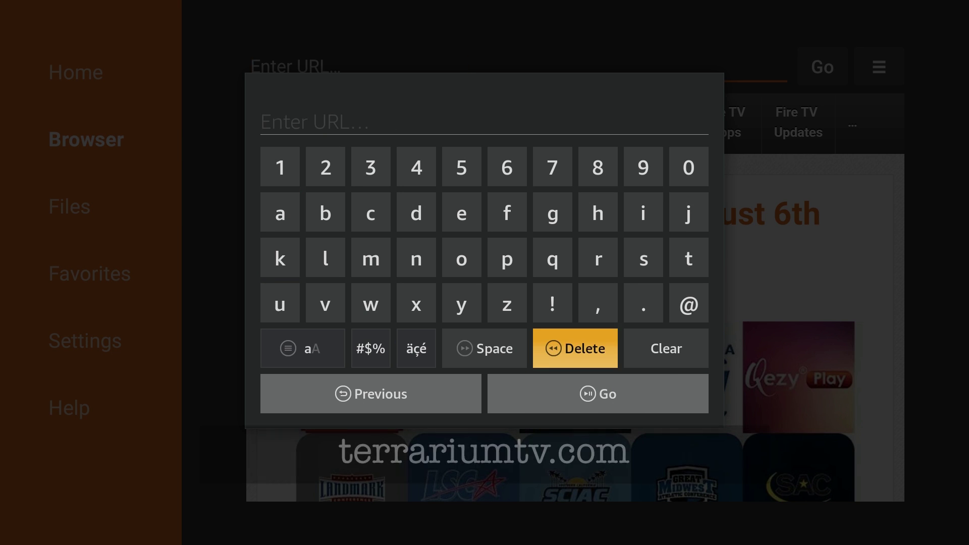
key("Left")
key("Up")
key("Up")
key("Right")
key("Right")
key("Right")
key("Right")
key("Right")
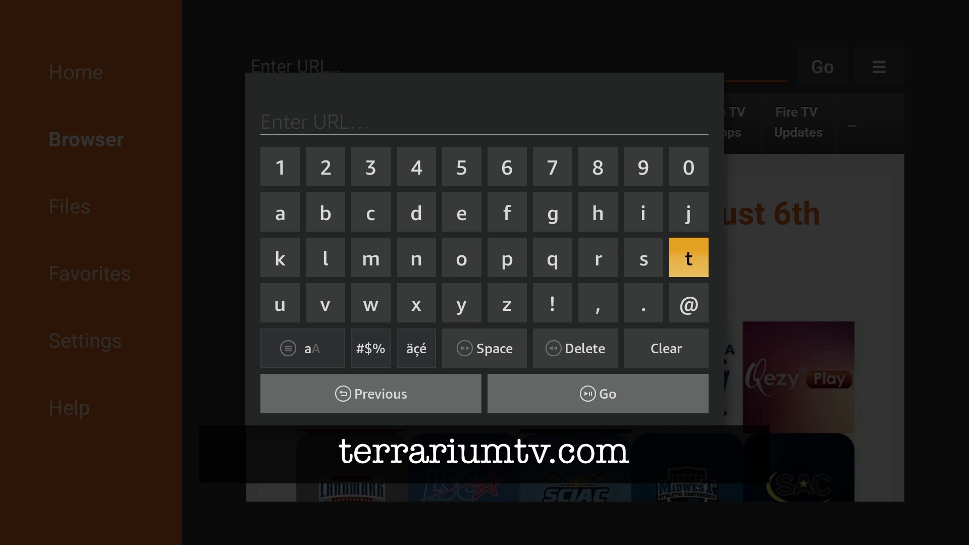
type("terrari")
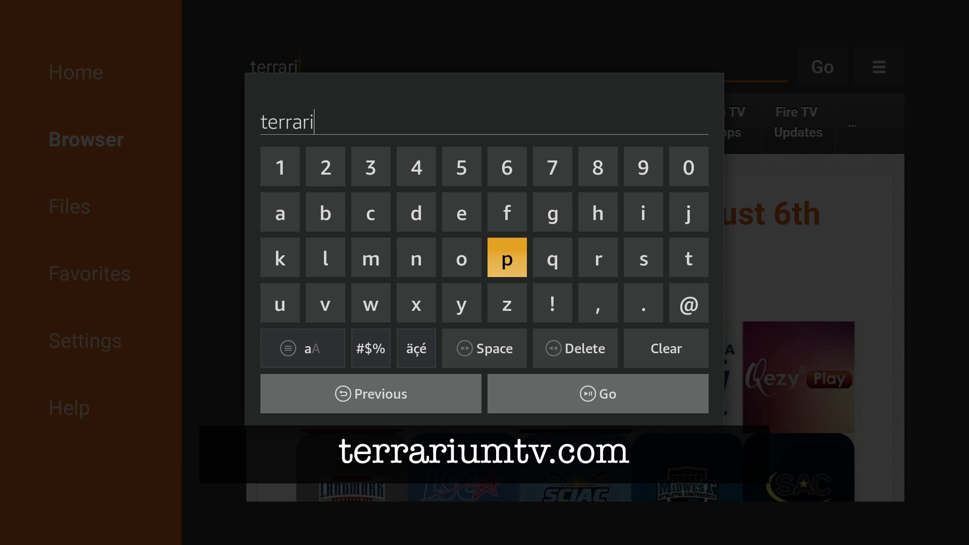
type("umtv")
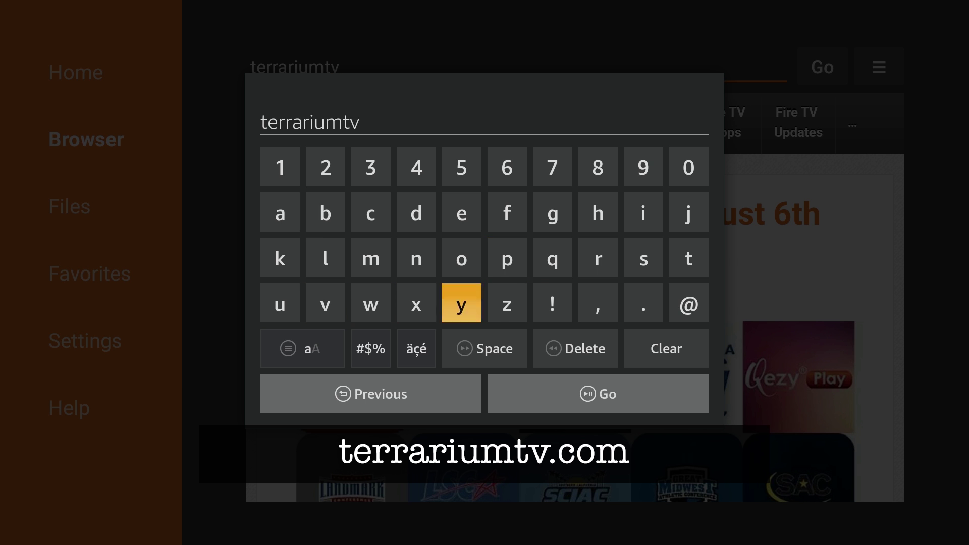
type(".com")
key("Down")
key("Down")
key("Down")
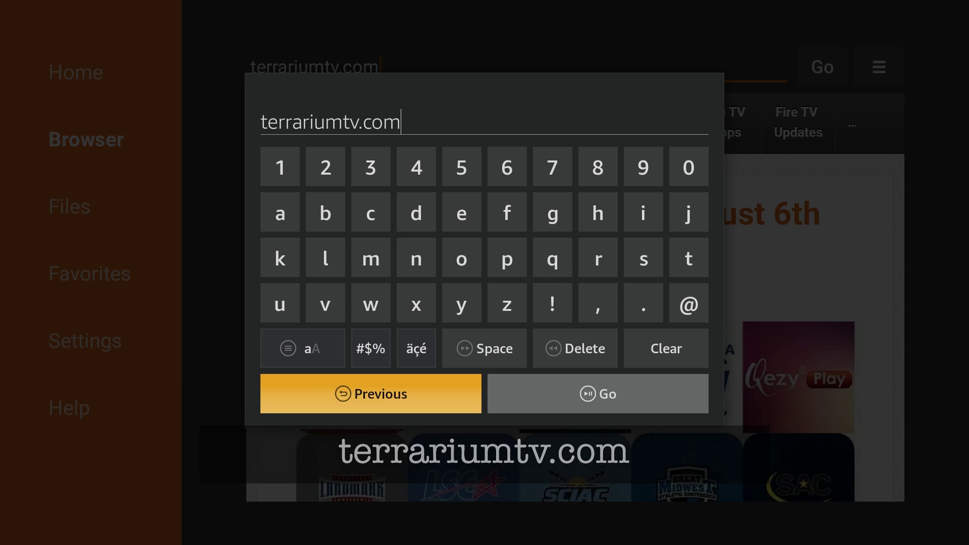
key("Right")
key("Return")
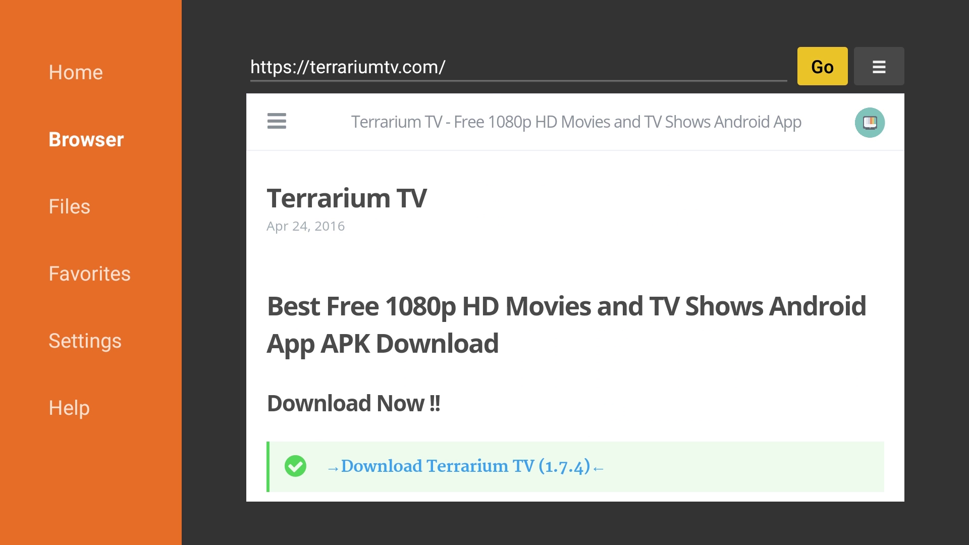
- Download and install Terrarium TV 1.7.4 from the site's download link
key("Down")
key("Down")
key("Down")
key("Down")
key("Down")
key("Down")
key("Down")
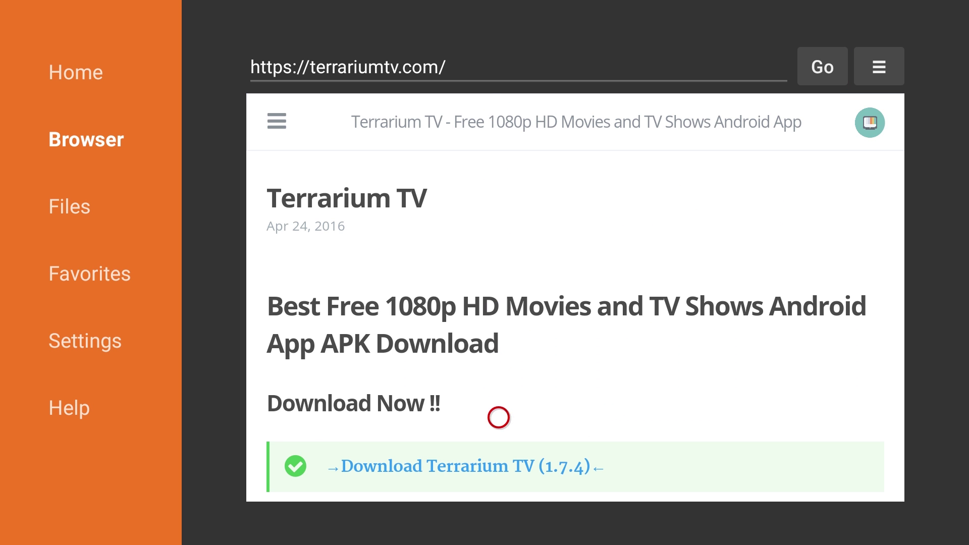
key("Down")
left_click(499, 468)
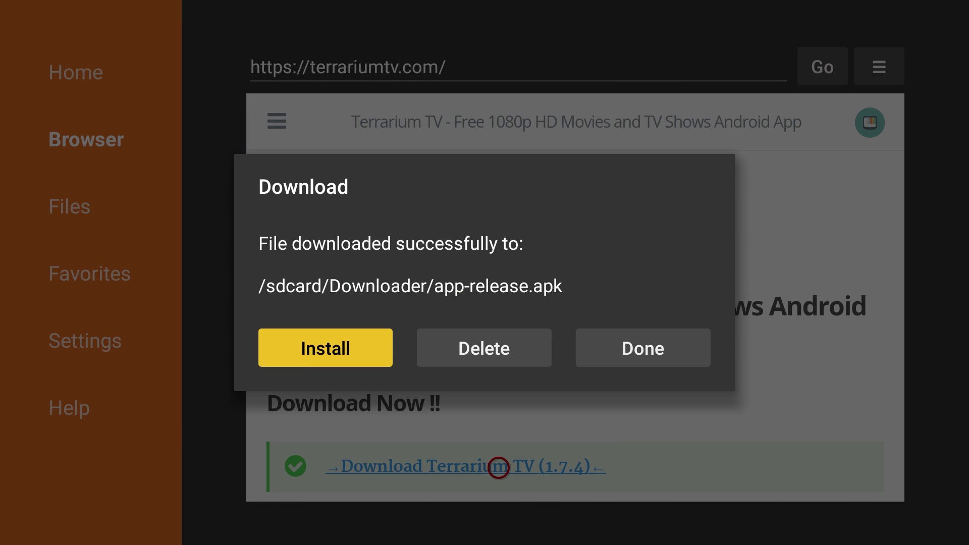
- Delete the leftover app-release.apk installer file
key("Right")
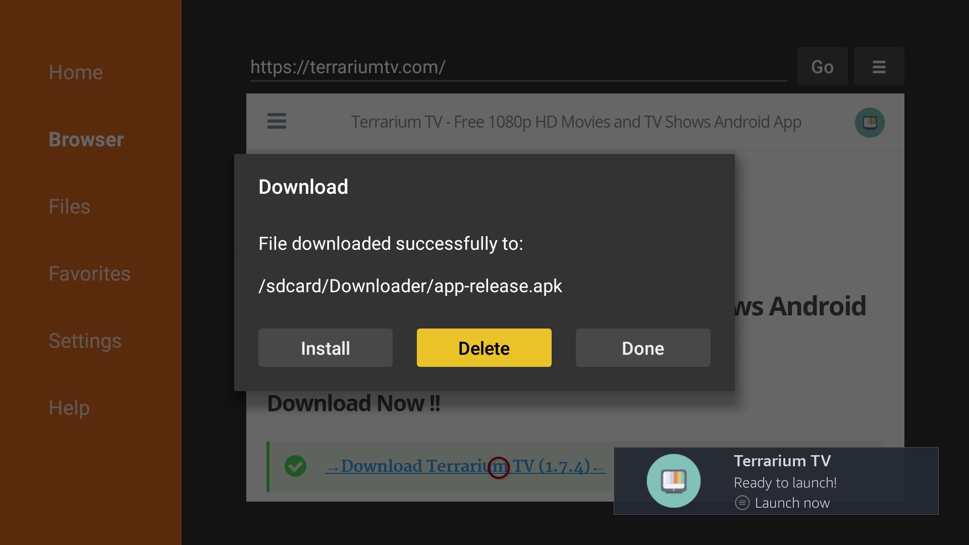
key("Return")
key("Left")
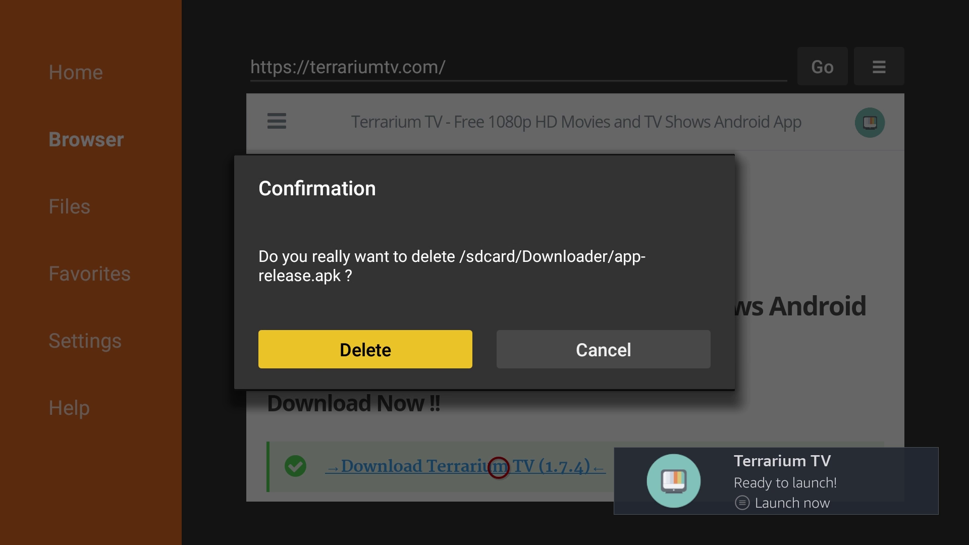
key("Return")
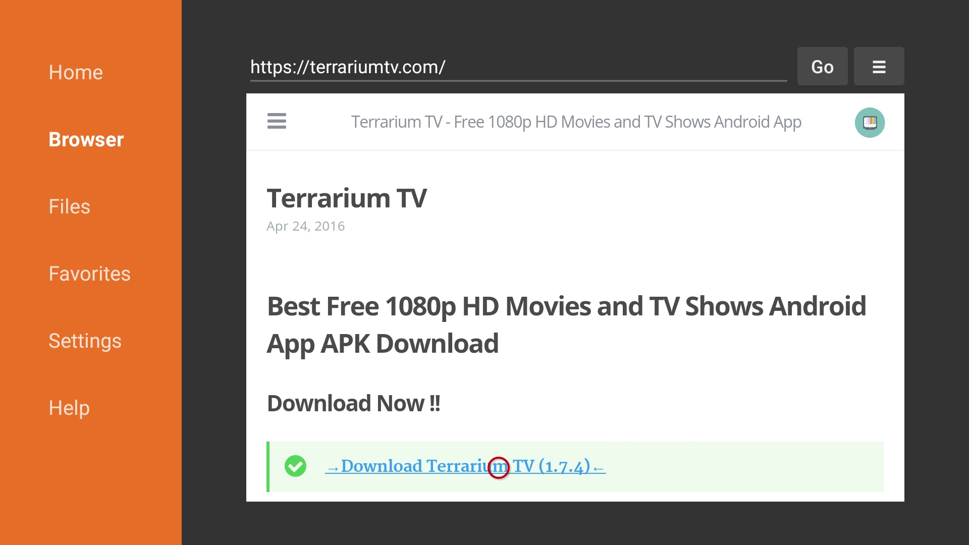
- Replace the old address with sites.google.com/site/mxvpen/ and load it
key("Menu")
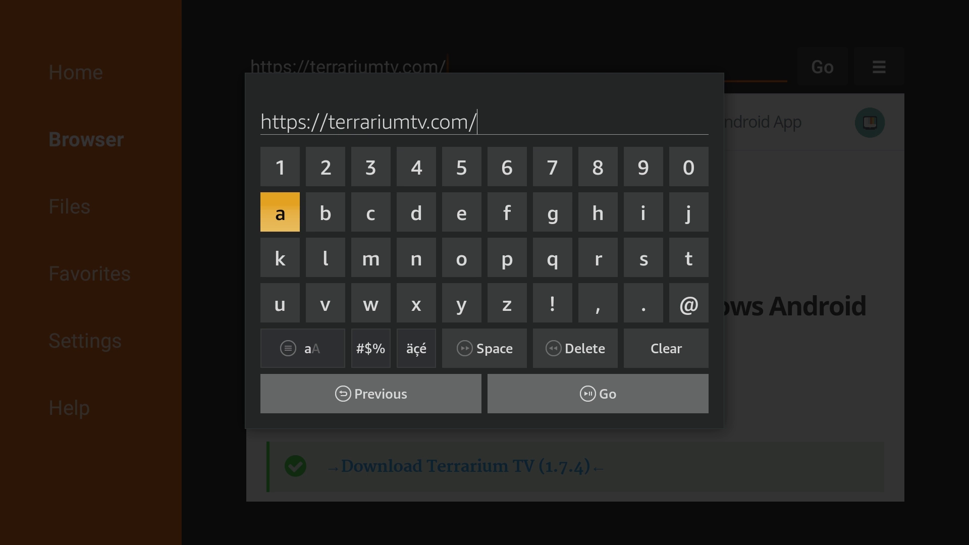
key("Down")
key("Down")
key("Down")
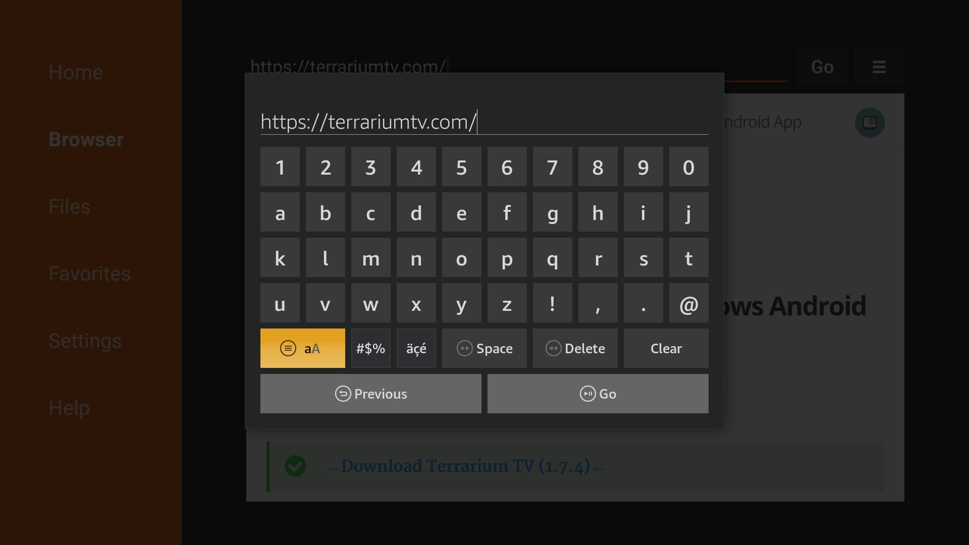
key("Right")
key("Right")
key("Right")
key("Right")
key("Right")
key("Return")
key("Up")
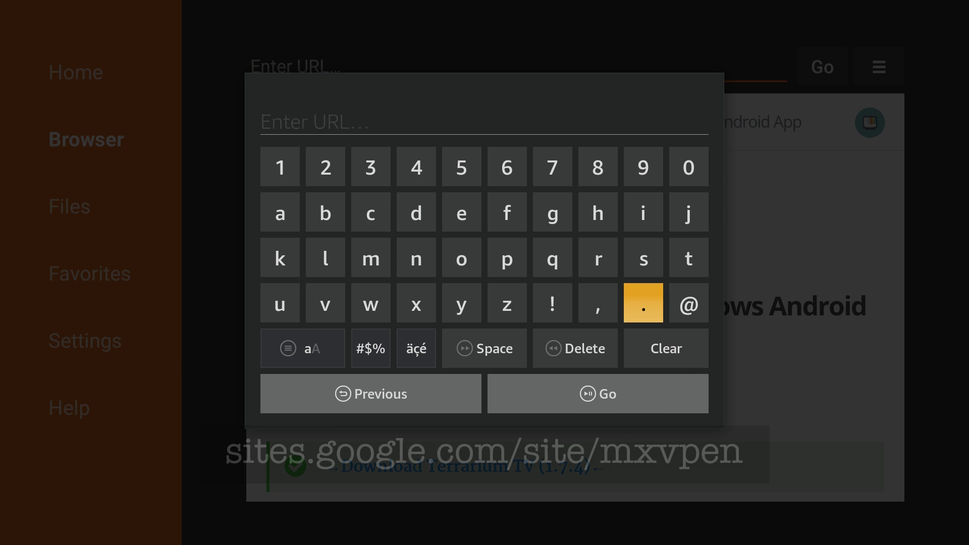
type("sit")
type("es.goog")
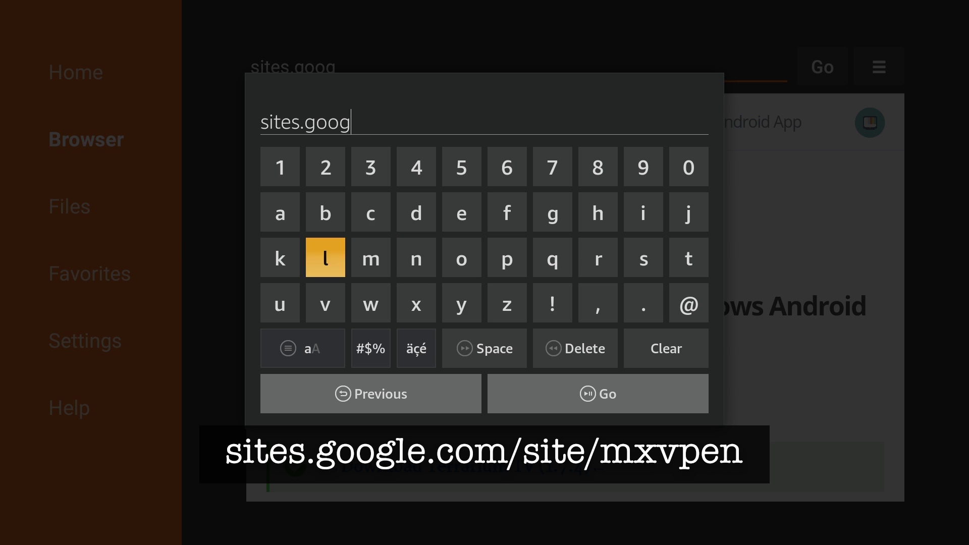
type("le.com/")
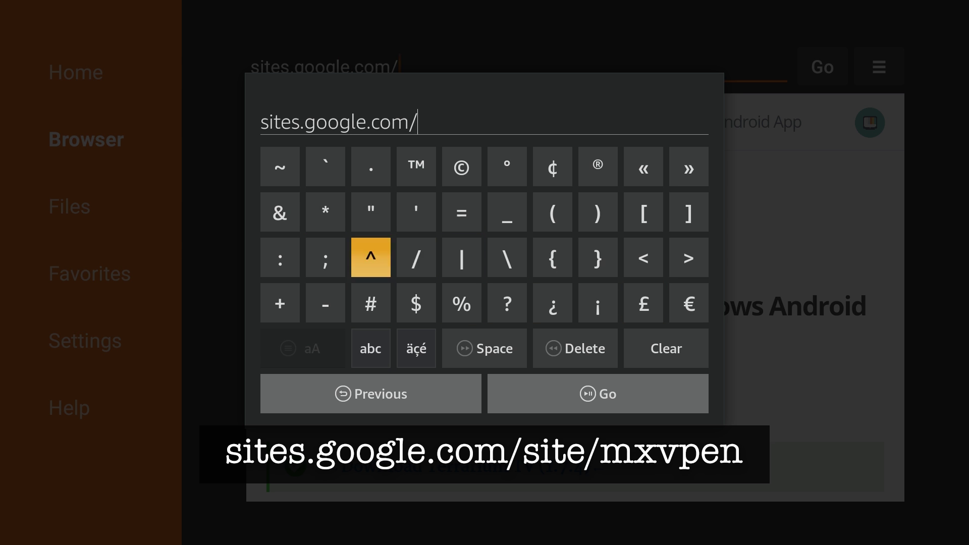
type("site/")
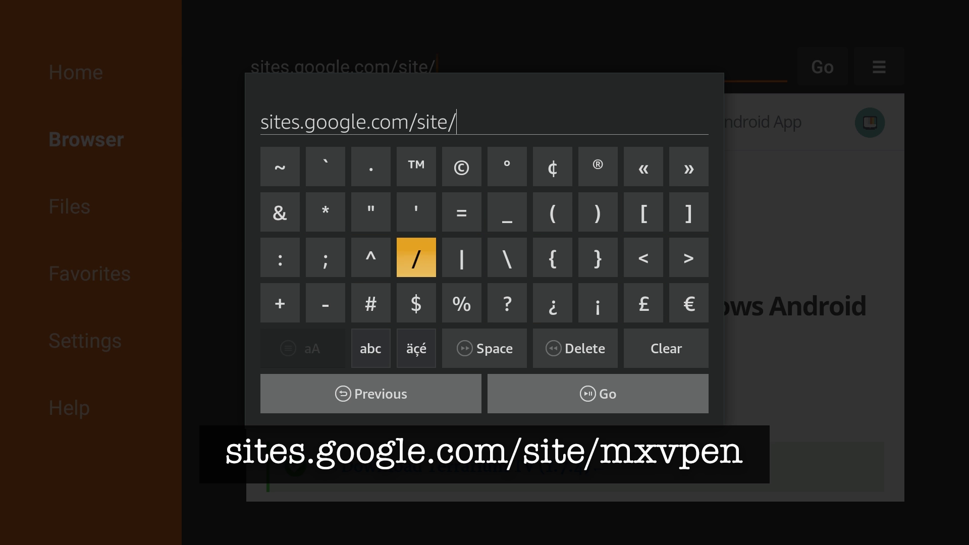
type("mxvpen/")
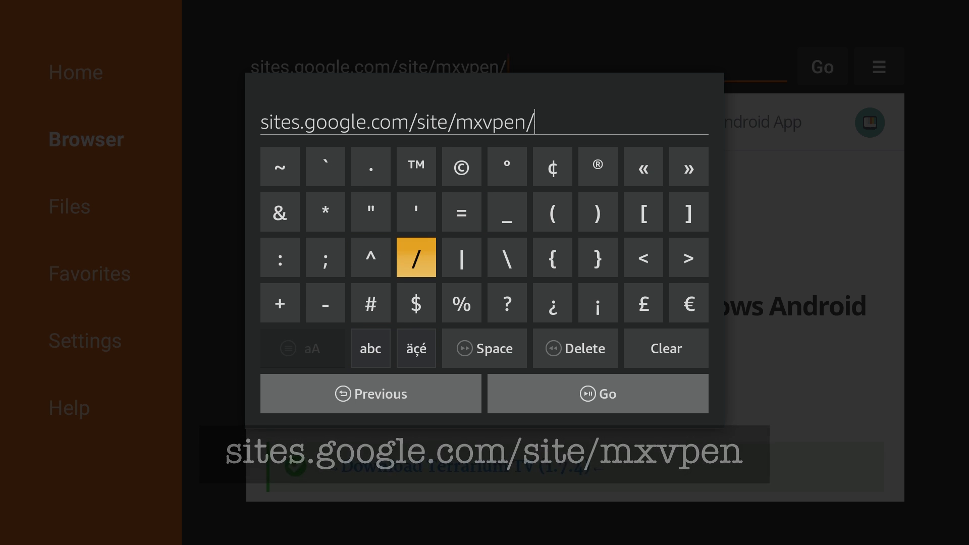
key("Return")
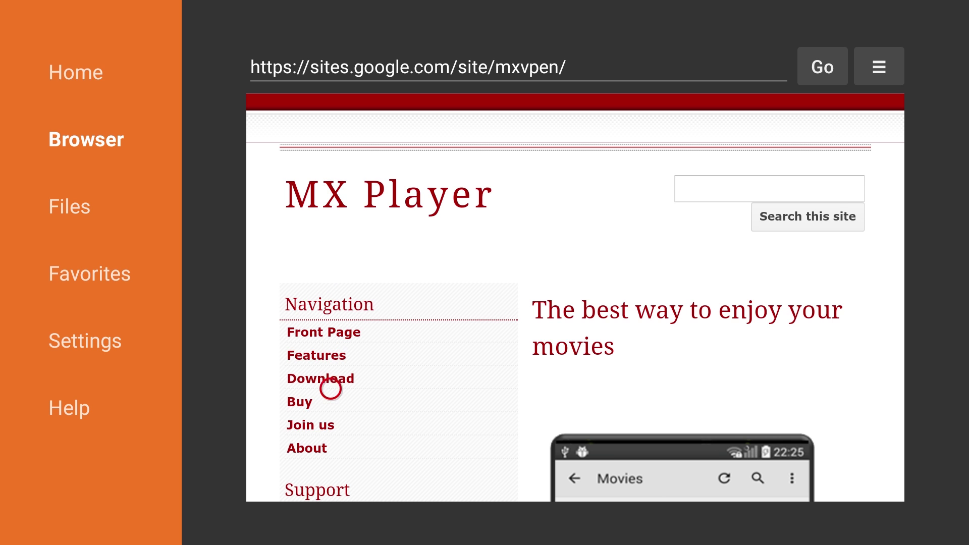
- Go to the site's Download page and download MX Player 1.9.3
left_click(331, 378)
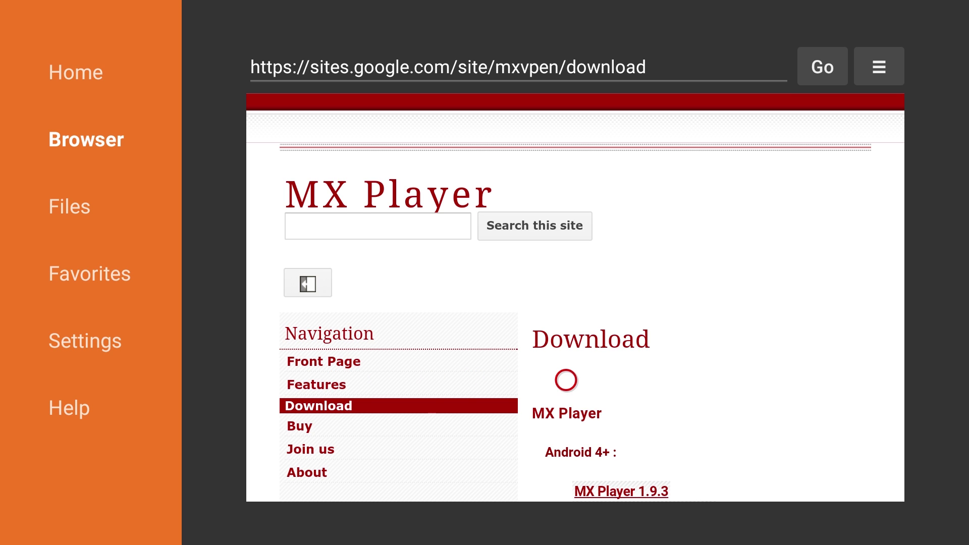
scroll(566, 380, "down", 4)
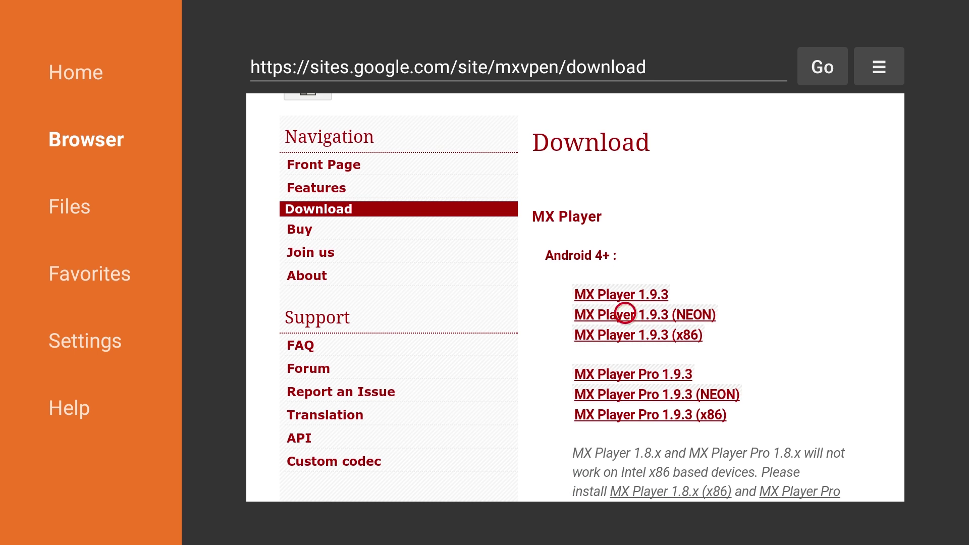
left_click(625, 288)
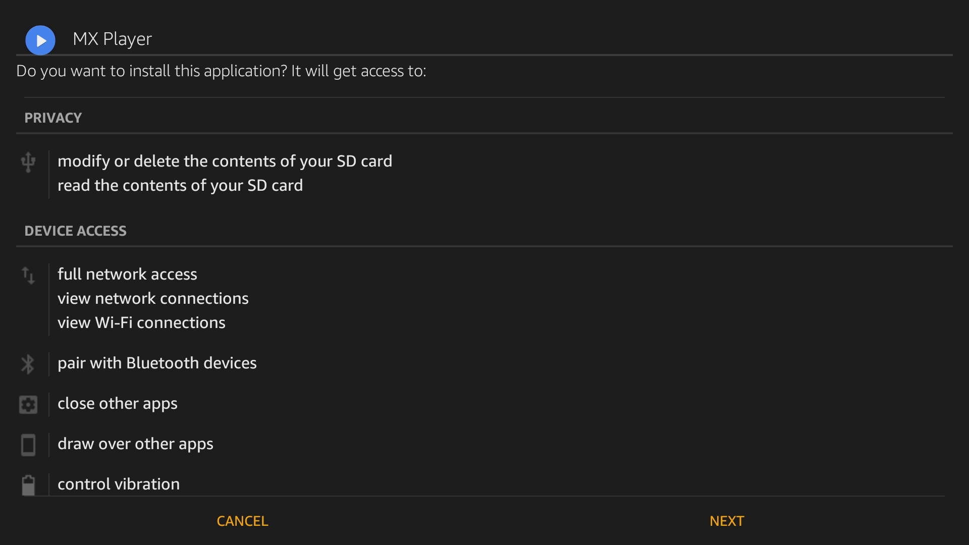
- Review MX Player's permissions and install it
key("Down")
key("Down")
key("Right")
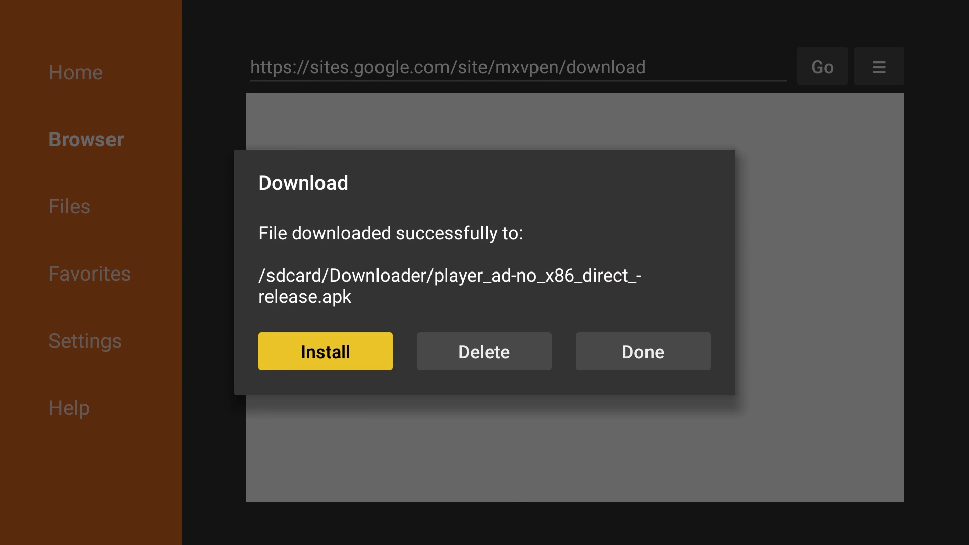
- Delete player_ad-no_x86_direct_-release.apk and scroll down to the Codec section
key("Right")
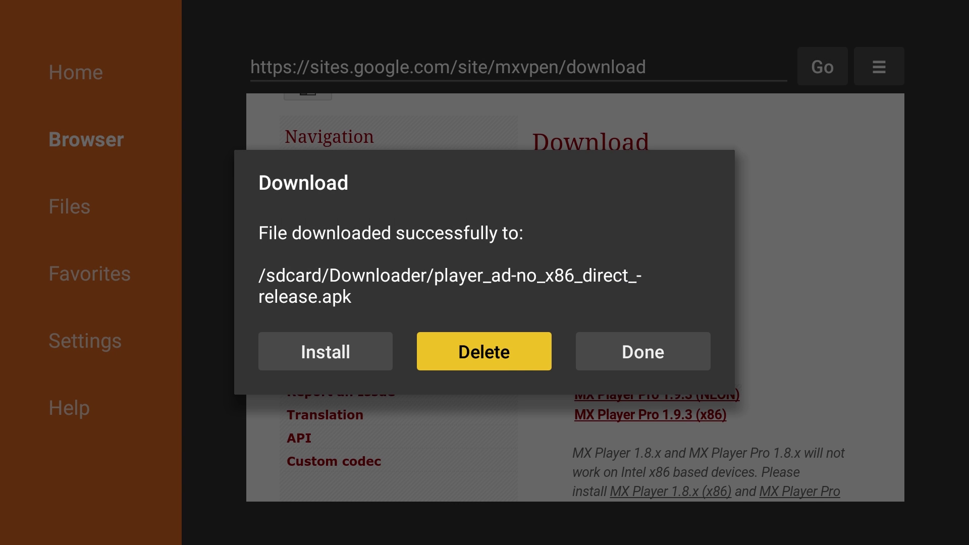
key("Return")
key("Left")
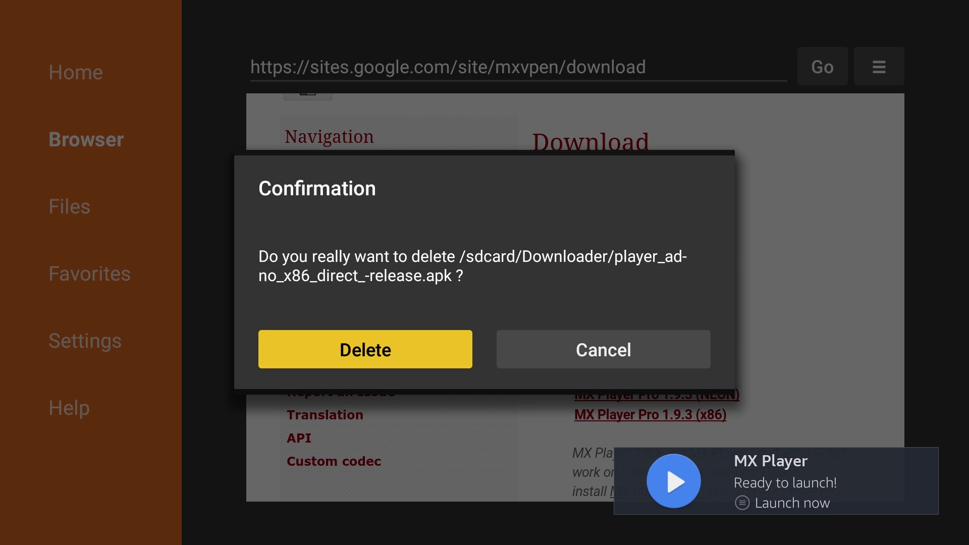
key("Return")
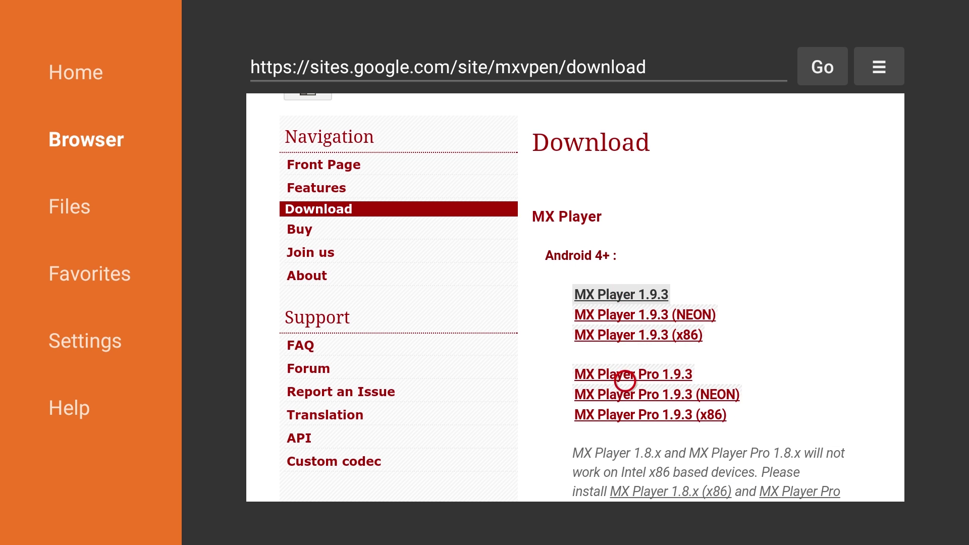
scroll(625, 478, "down", 8)
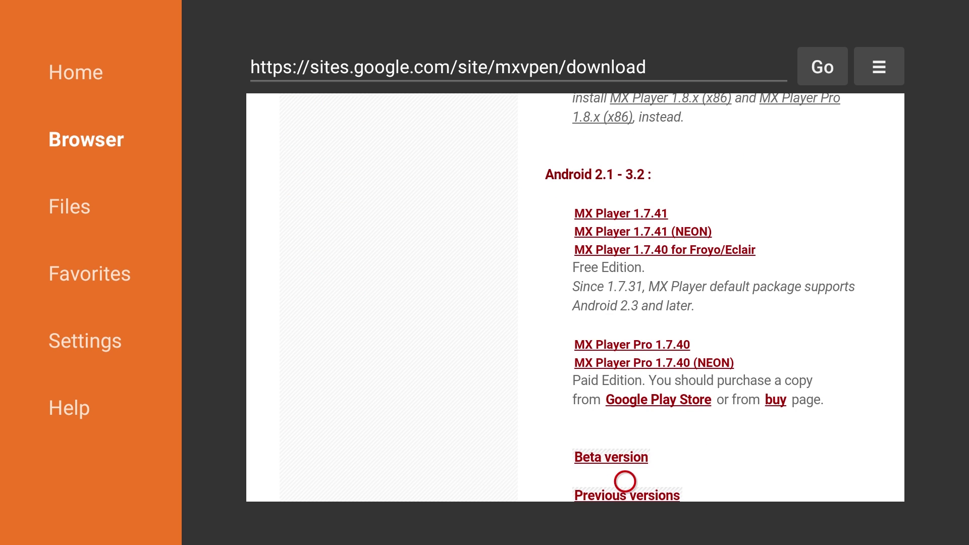
scroll(625, 481, "down", 5)
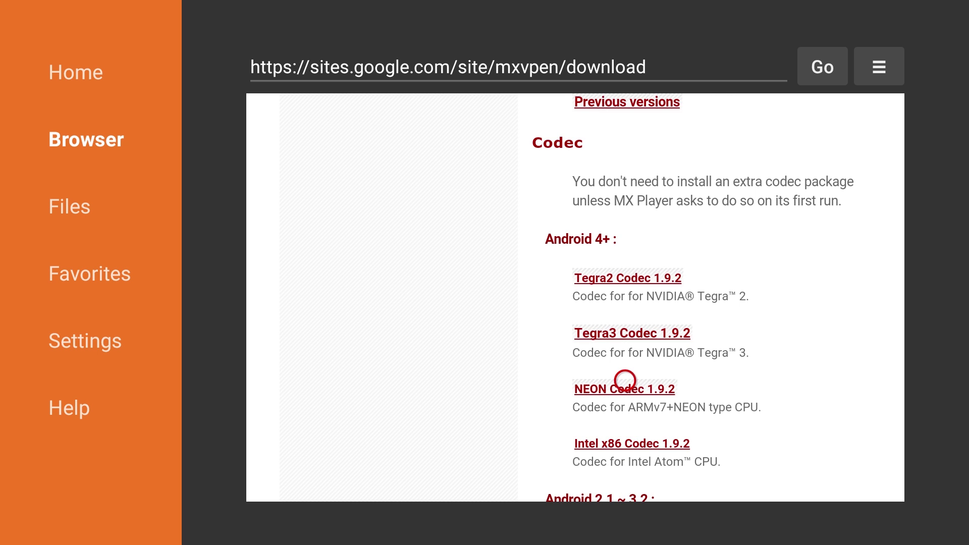
- Download and install NEON Codec 1.9.2
left_click(625, 386)
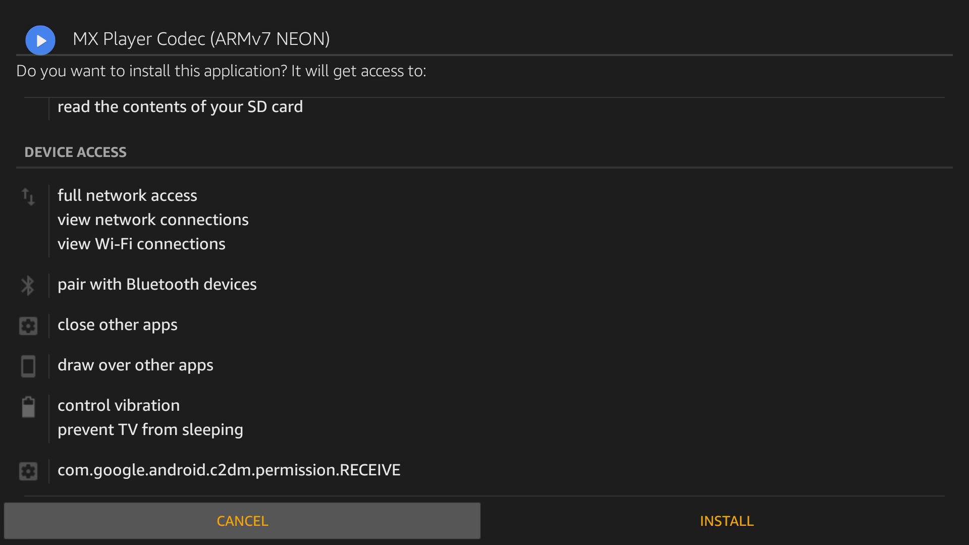
key("Right")
key("Return")
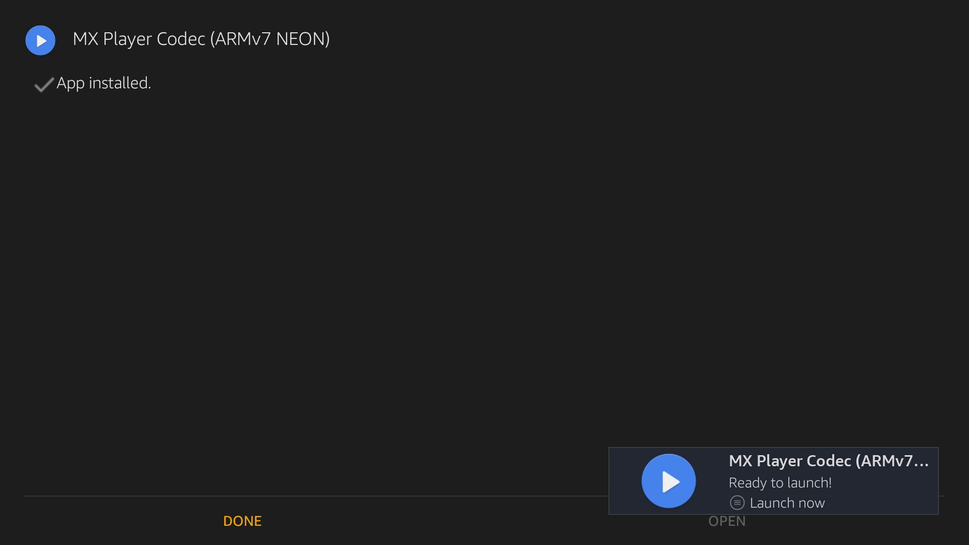
key("Return")
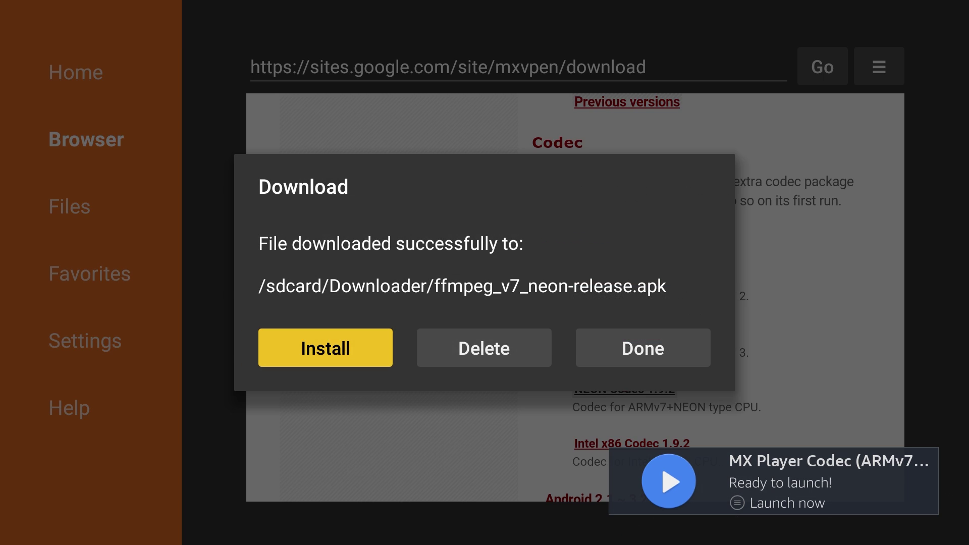
- Delete the codec installer file and leave Downloader for the home screen
key("Right")
key("Return")
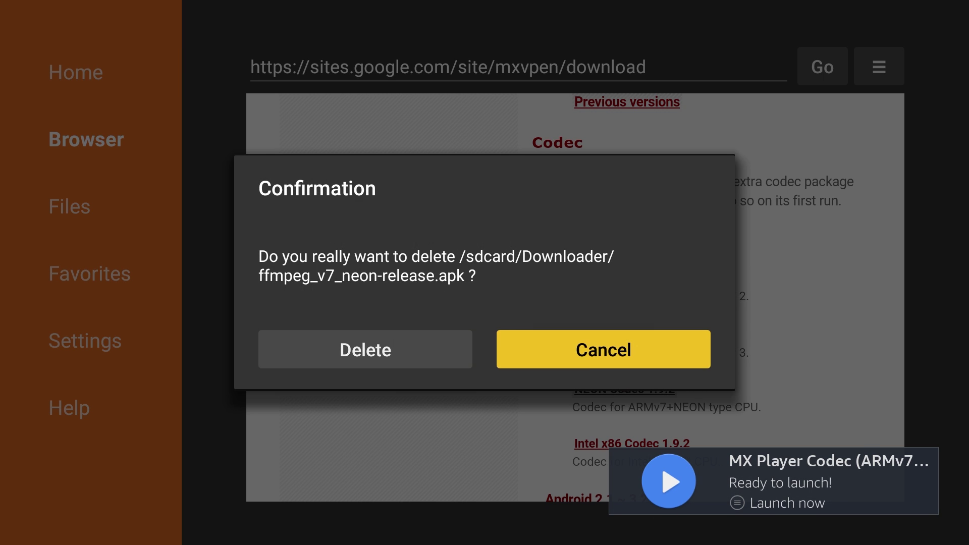
key("Left")
key("Return")
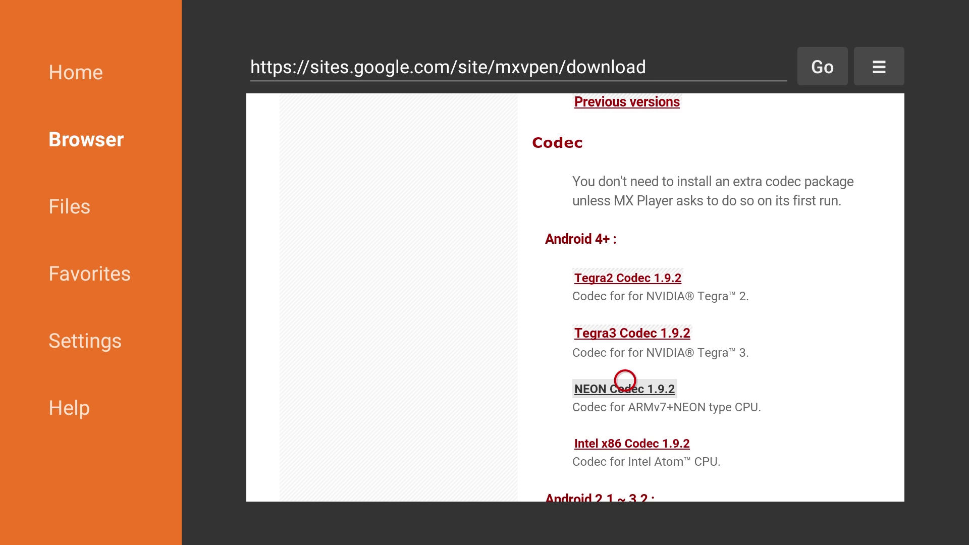
key("Home")
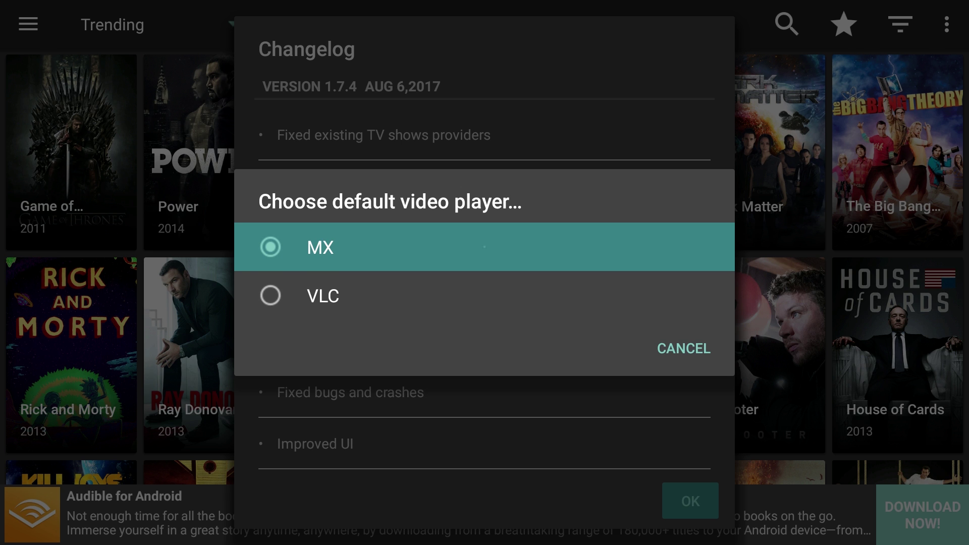
- Choose MX as default player, close the 1.7.4 changelog and accept the disclaimer
key("Return")
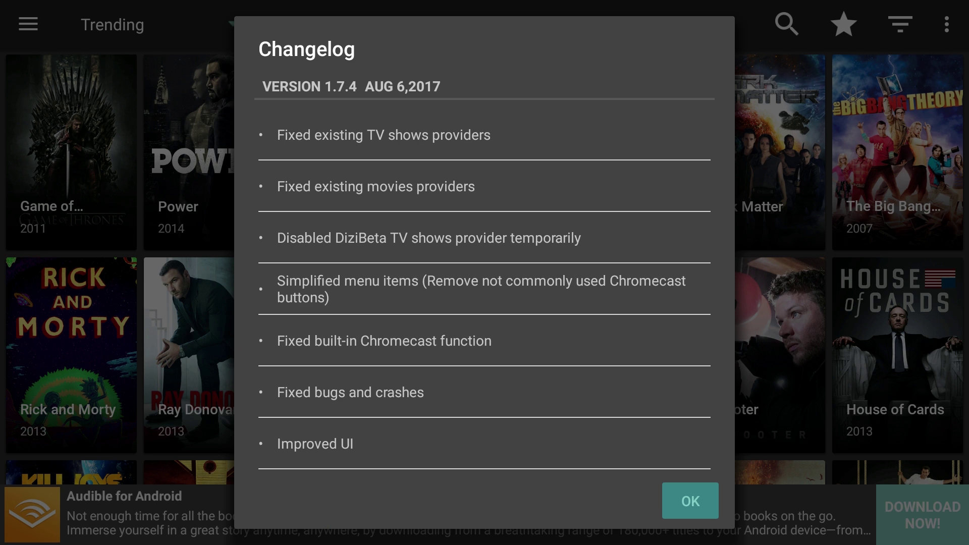
key("Return")
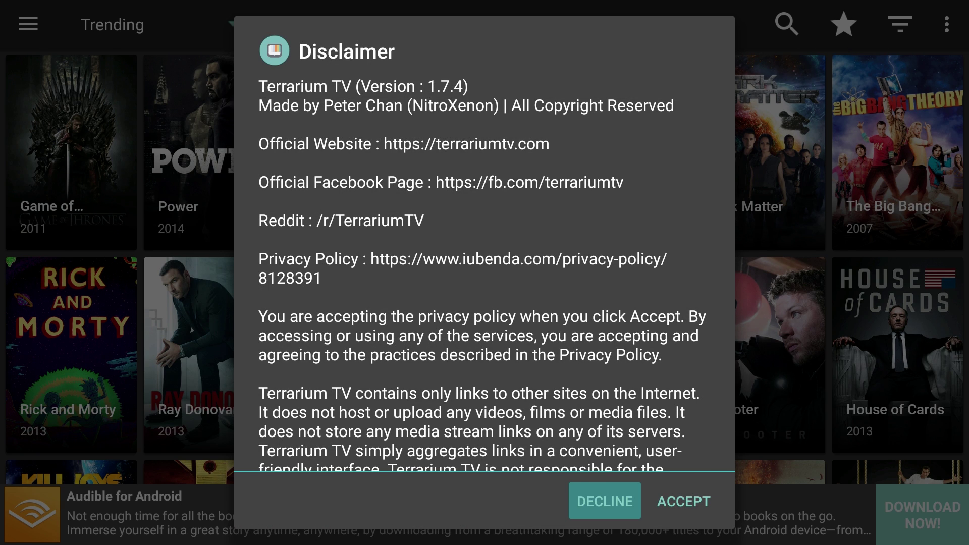
key("Right")
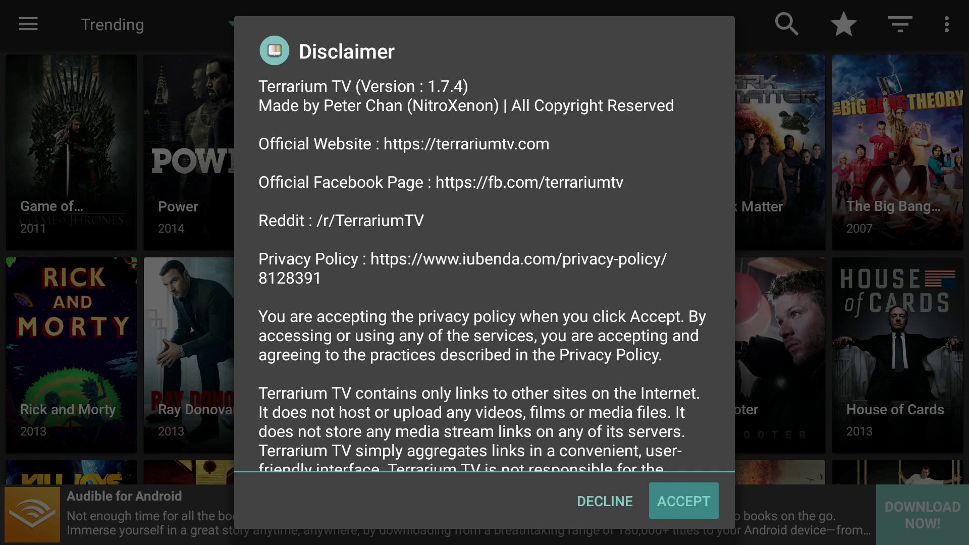
key("Return")
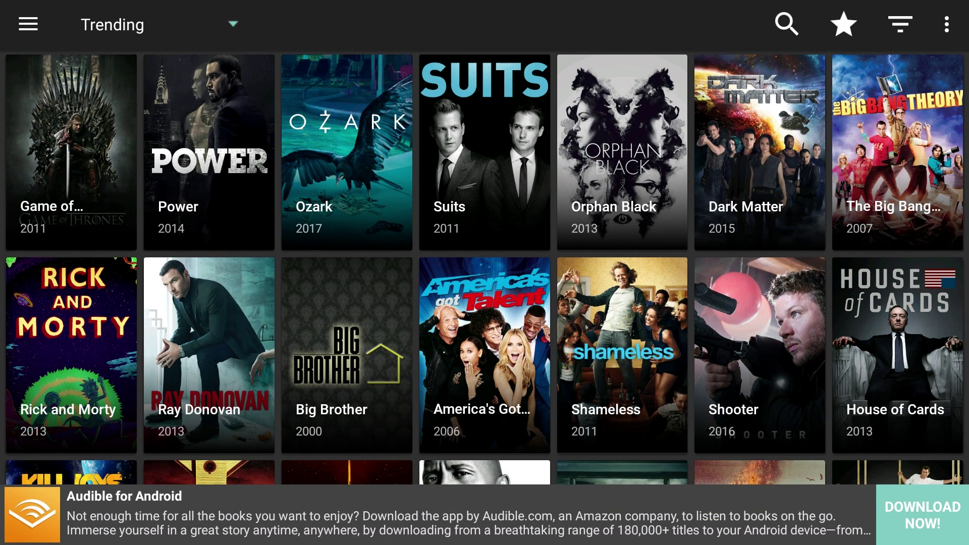
key("Up")
- Skim the navigation drawer, then open Settings from the ⋮ overflow menu to find MX as default player
key("Return")
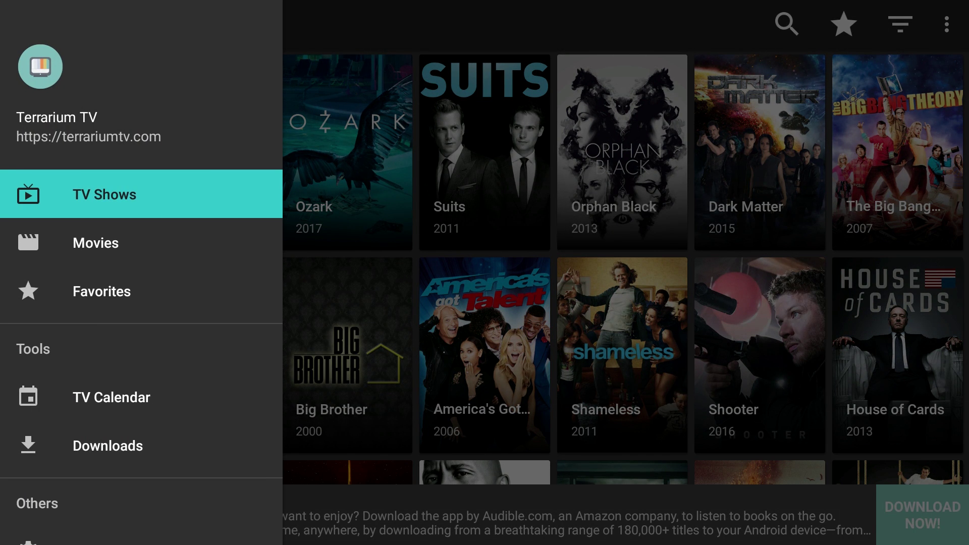
key("Down")
key("Down")
key("Down")
key("Down")
key("Down")
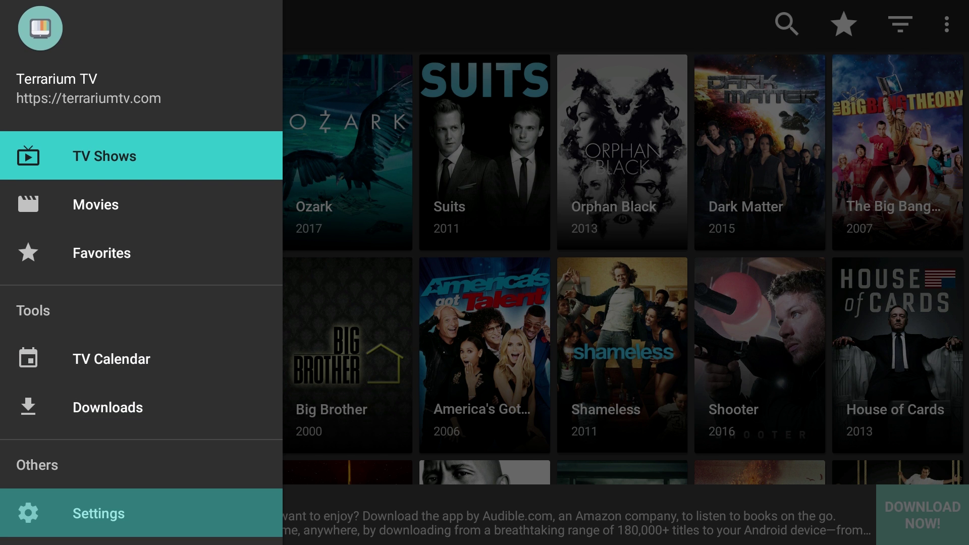
key("Escape")
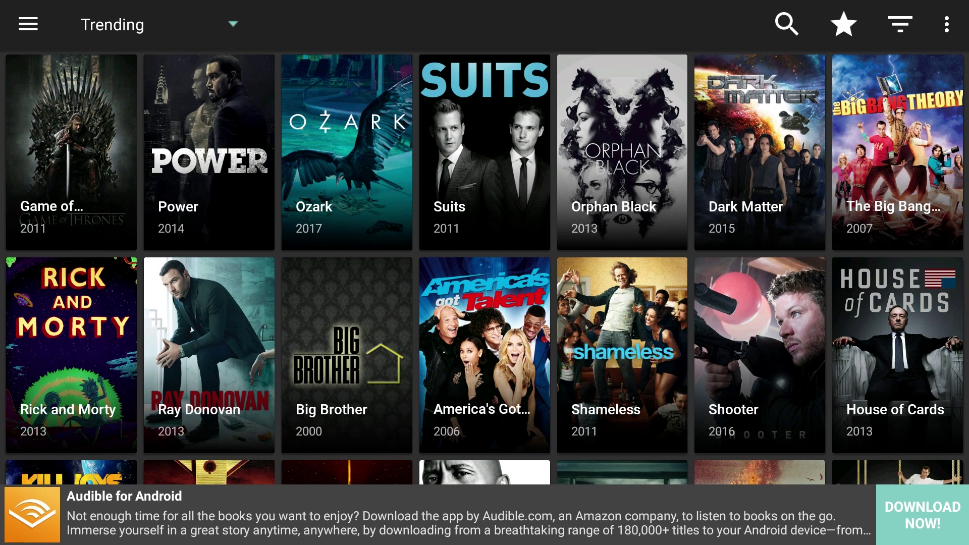
key("Right")
key("Right")
key("Right")
key("Right")
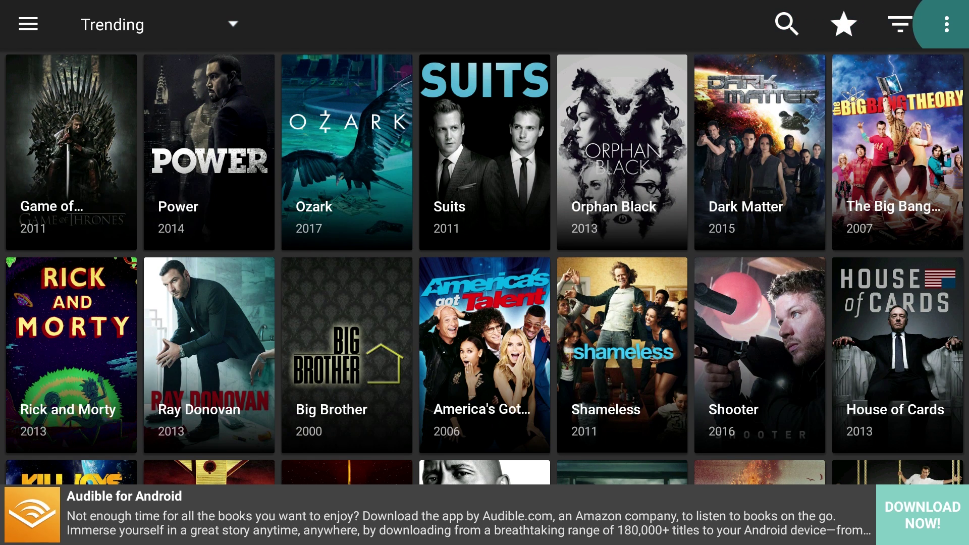
key("Return")
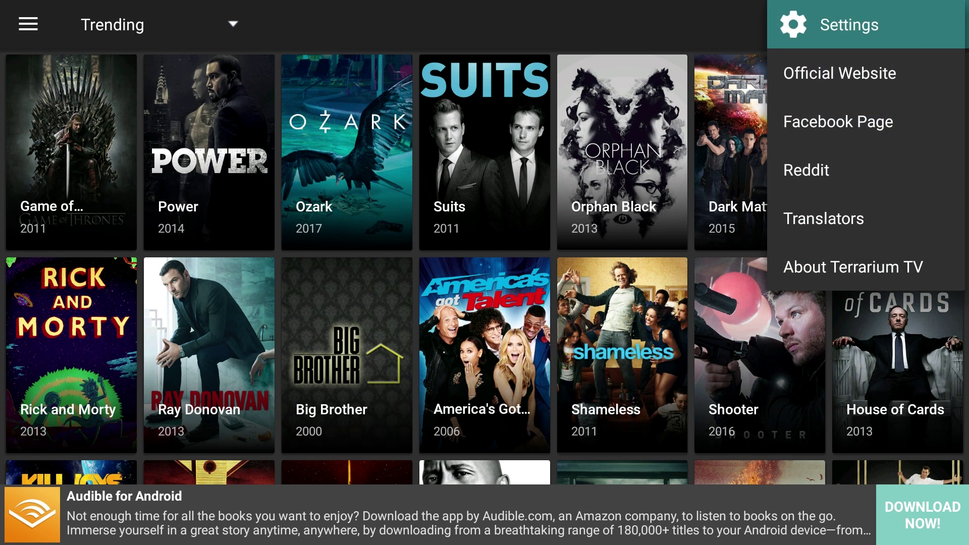
key("Return")
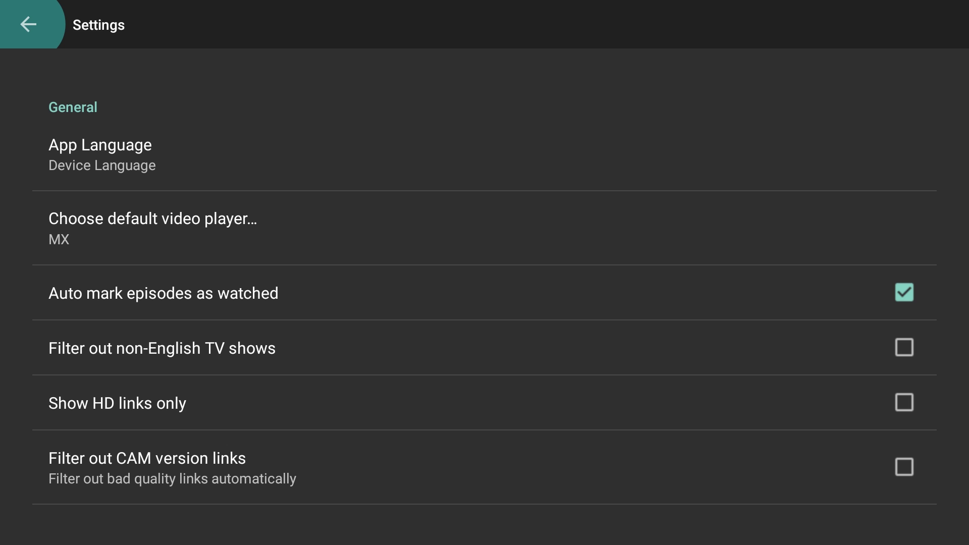
- Turn on Show HD links only and Filter out CAM version links
key("Down")
key("Down")
key("Down")
key("Down")
key("Down")
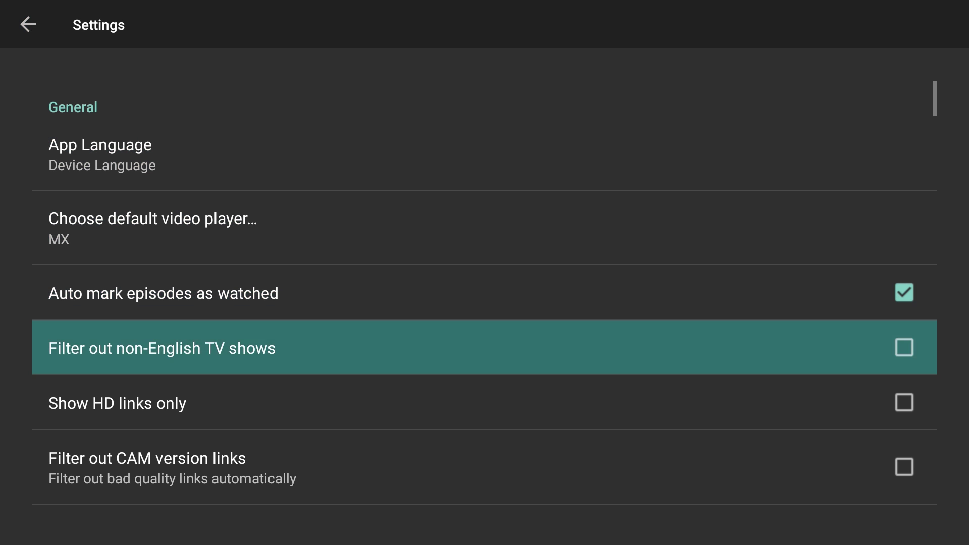
key("Return")
key("Down")
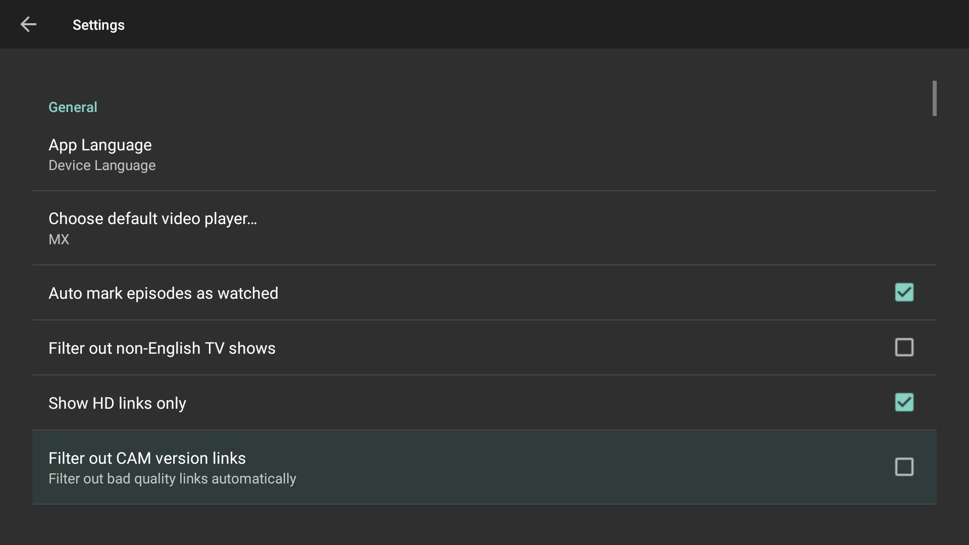
key("Return")
- Set Choose default navigation to Movies
key("Down")
key("Down")
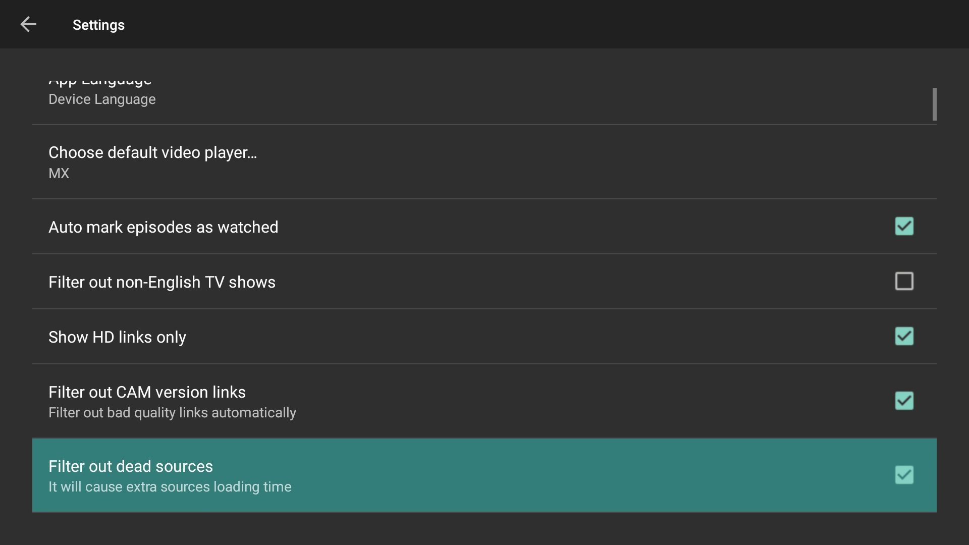
key("Down")
key("Down")
key("Down")
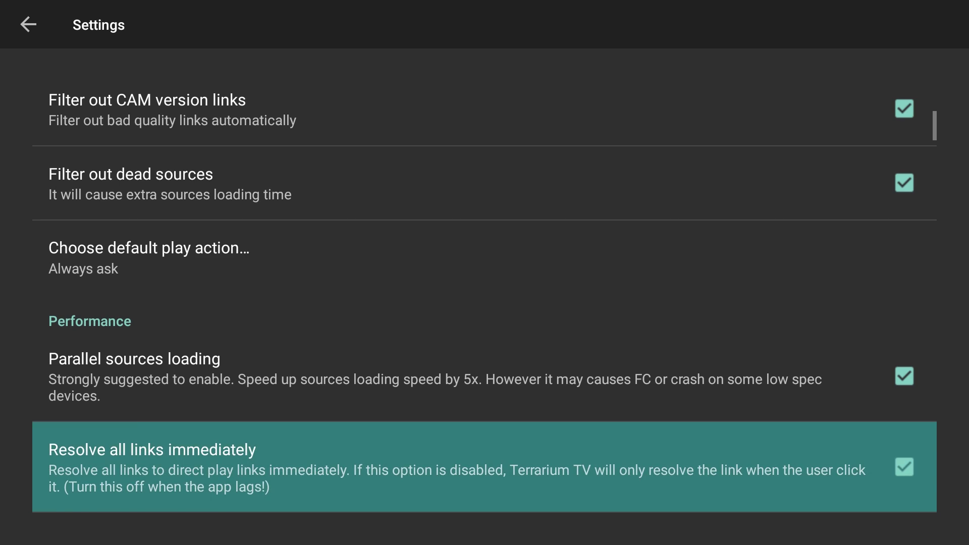
key("Down")
key("Down")
key("Down")
key("Down")
key("Down")
key("Down")
key("Down")
key("Down")
key("Down")
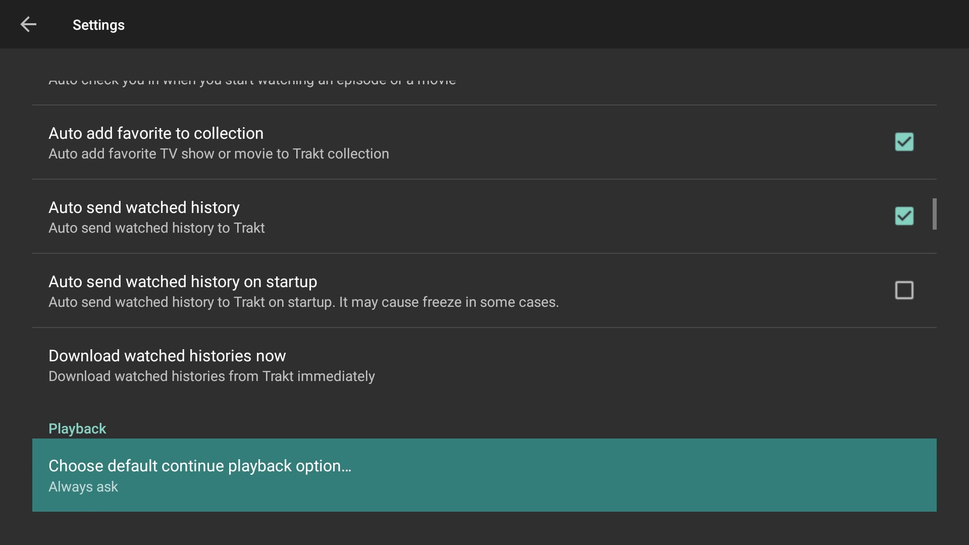
key("Down")
key("Up")
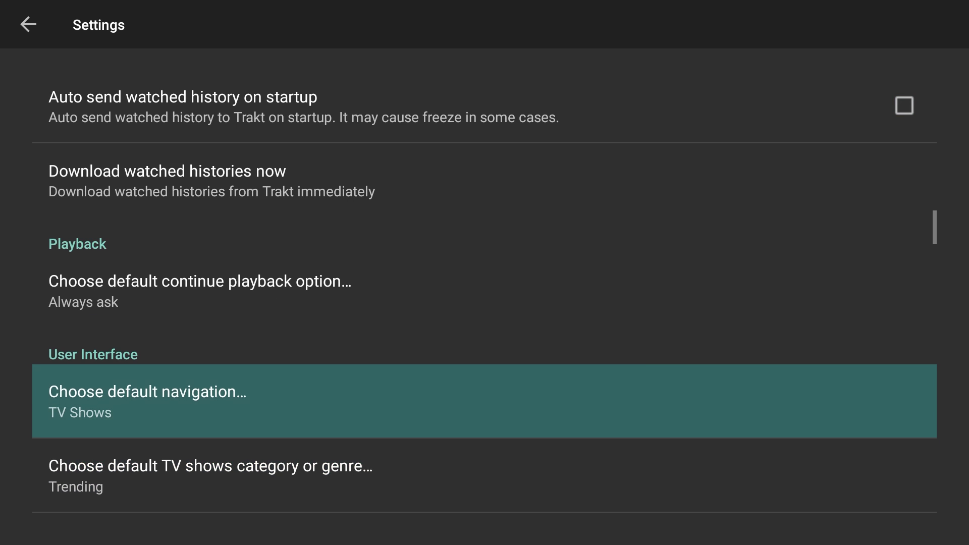
key("Return")
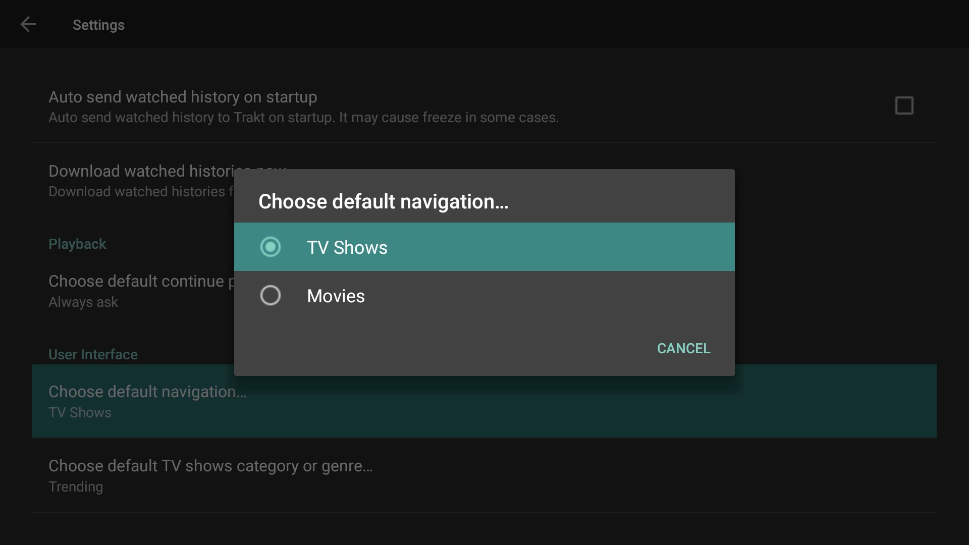
key("Down")
key("Return")
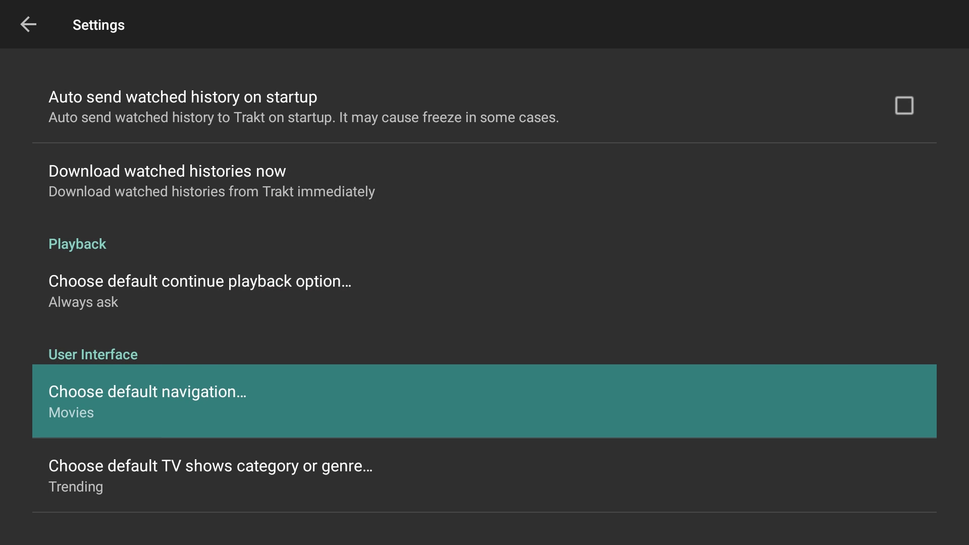
- Enable Force Android TV mode and scroll down to the providers and resolvers options
key("Down")
key("Down")
key("Down")
key("Down")
key("Down")
key("Down")
key("Down")
key("Down")
key("Down")
key("Down")
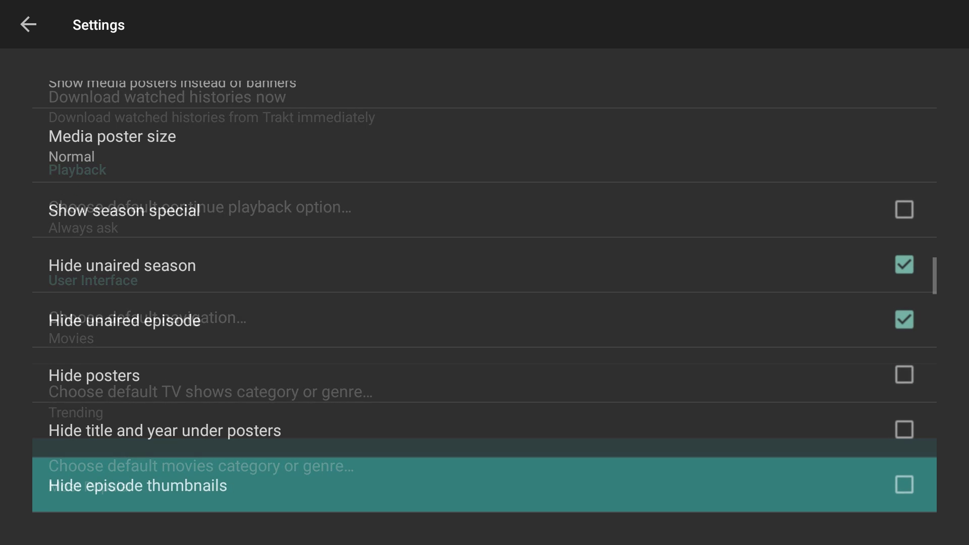
key("Down")
key("Down")
key("Down")
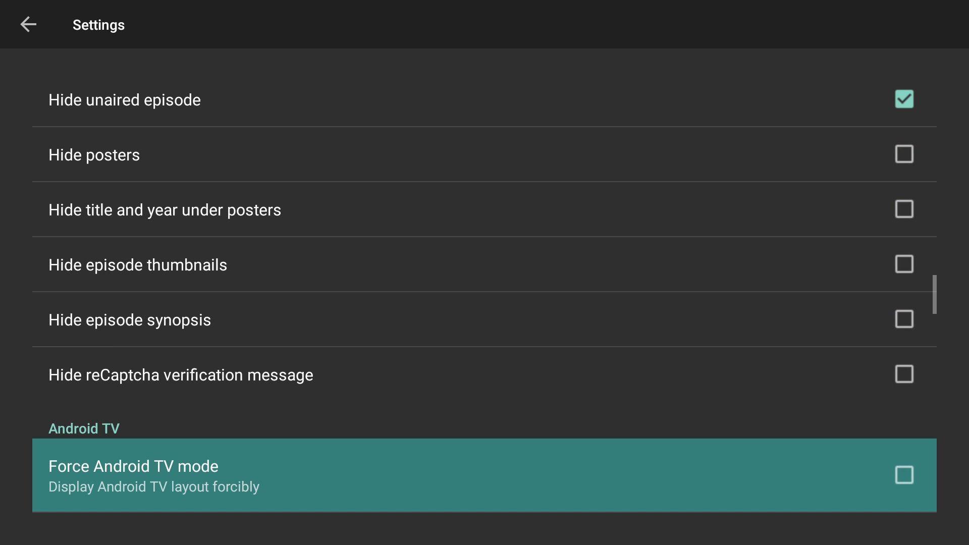
key("Return")
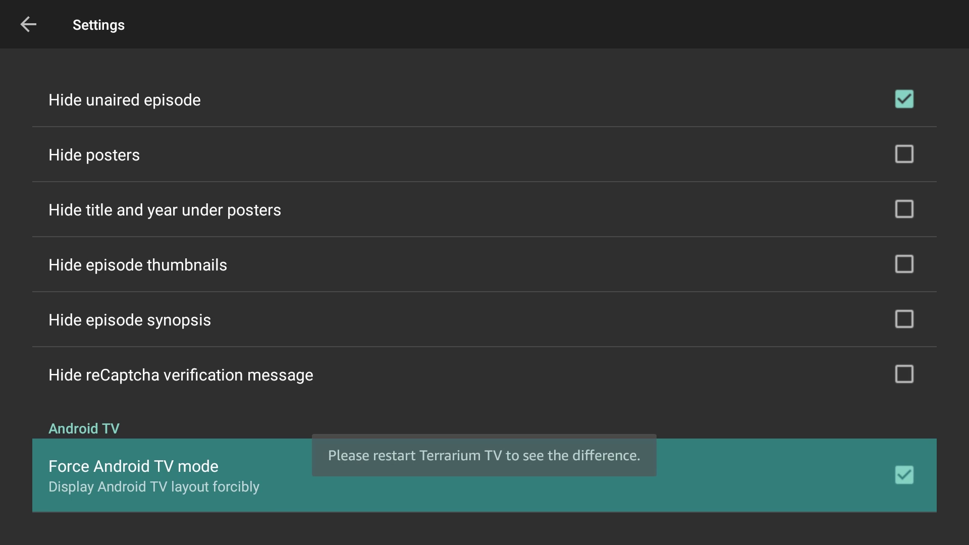
key("Down")
key("Down")
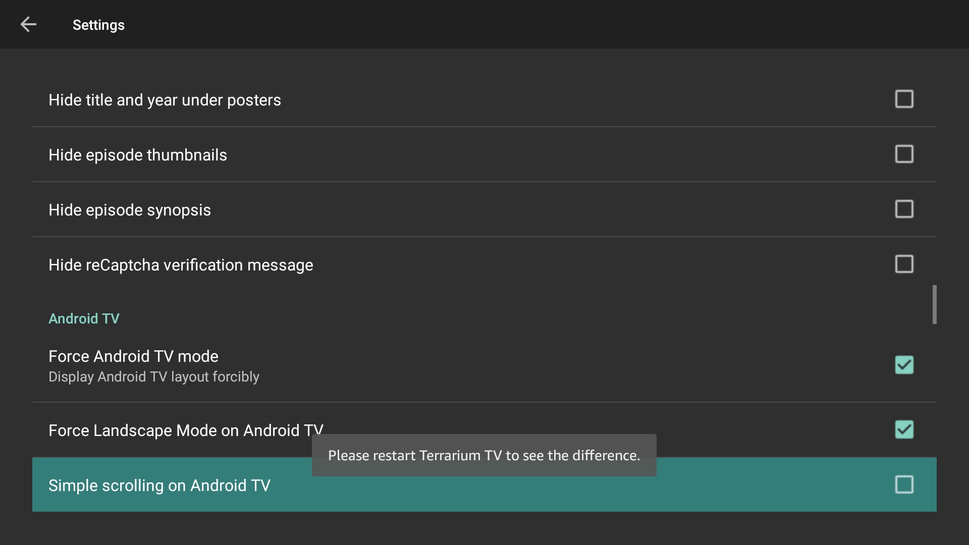
key("Down")
key("Down")
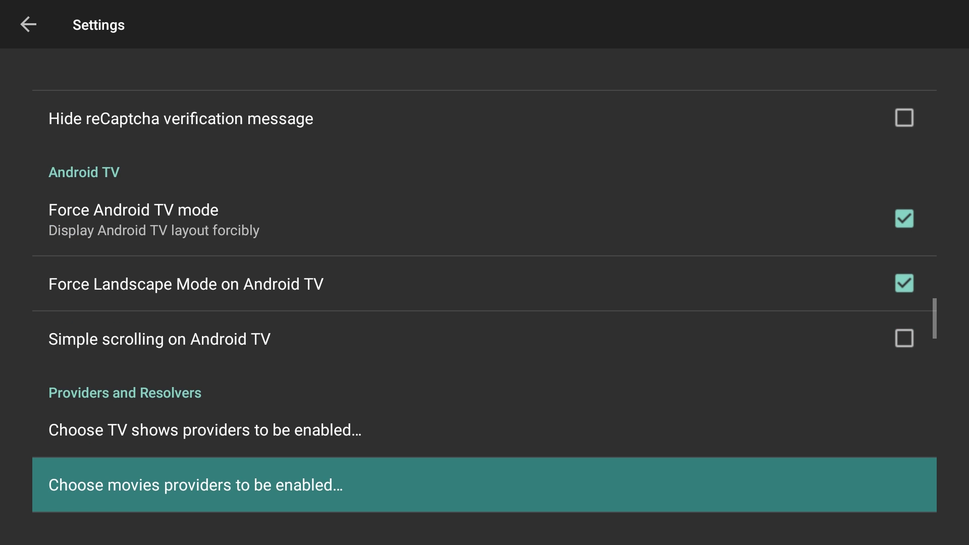
key("Down")
key("Down")
key("Down")
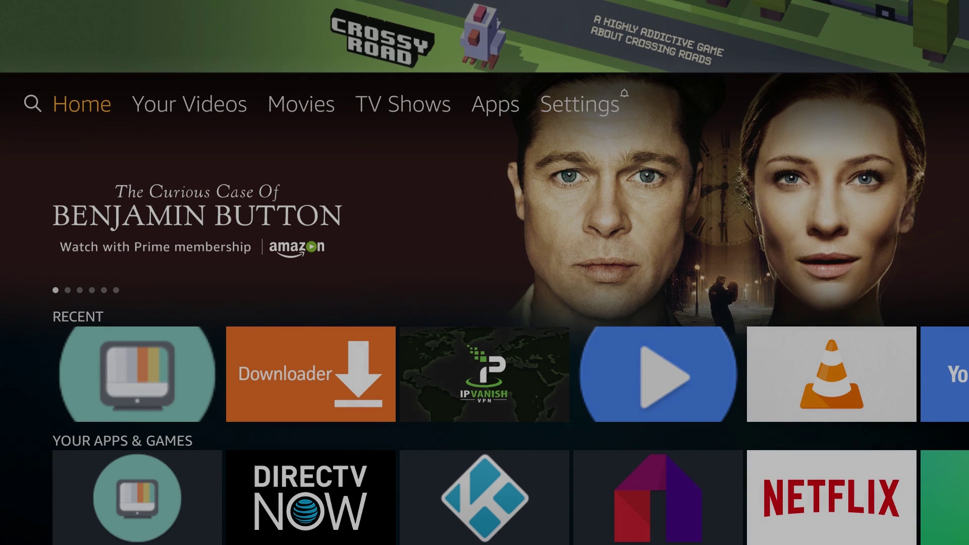
- Go to Fire TV Settings > Applications > Manage Installed Applications
key("Right")
key("Right")
key("Right")
key("Right")
key("Right")
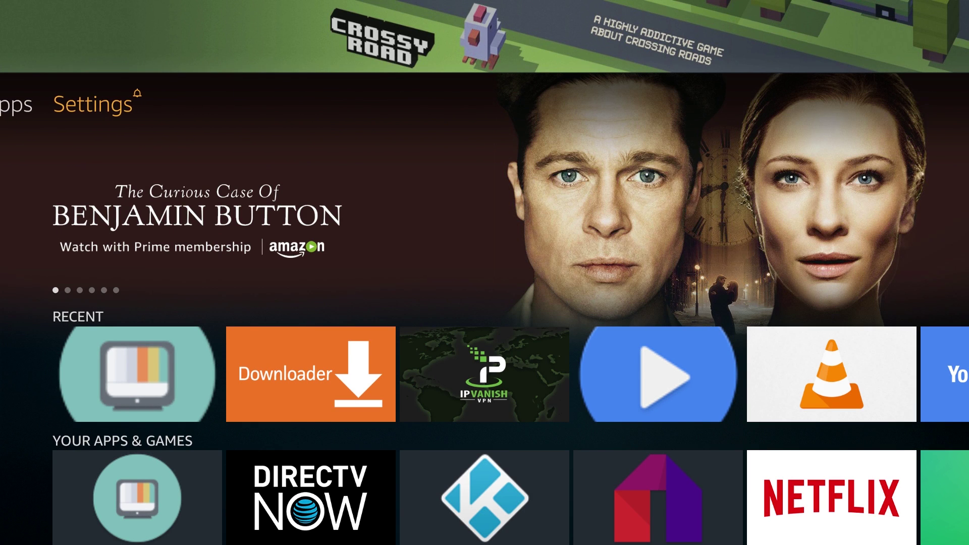
key("Down")
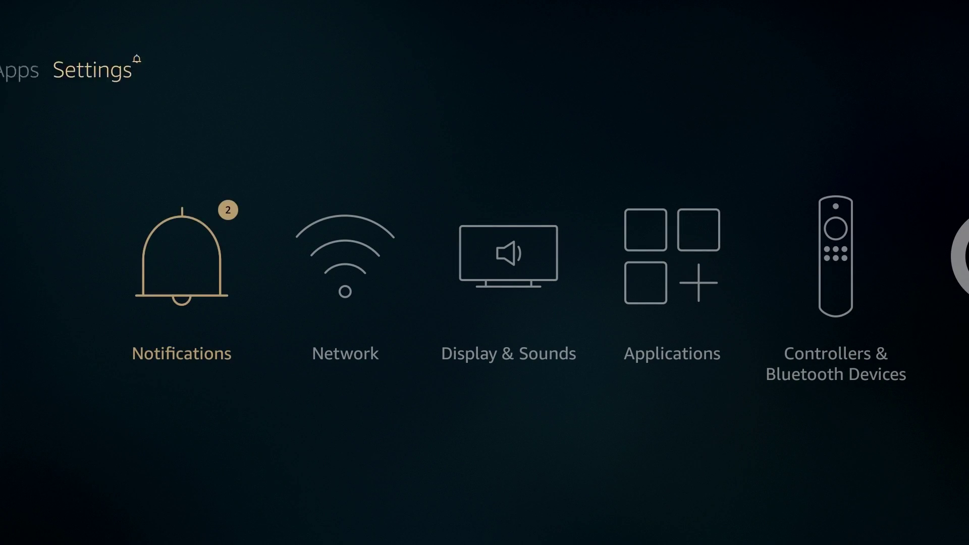
key("Right")
key("Right")
key("Right")
key("Return")
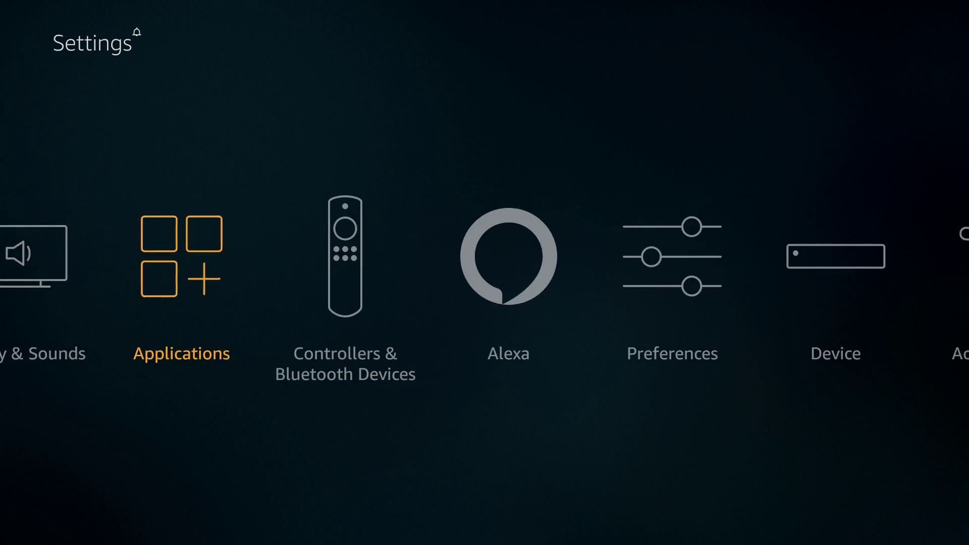
key("Down")
key("Down")
key("Down")
key("Down")
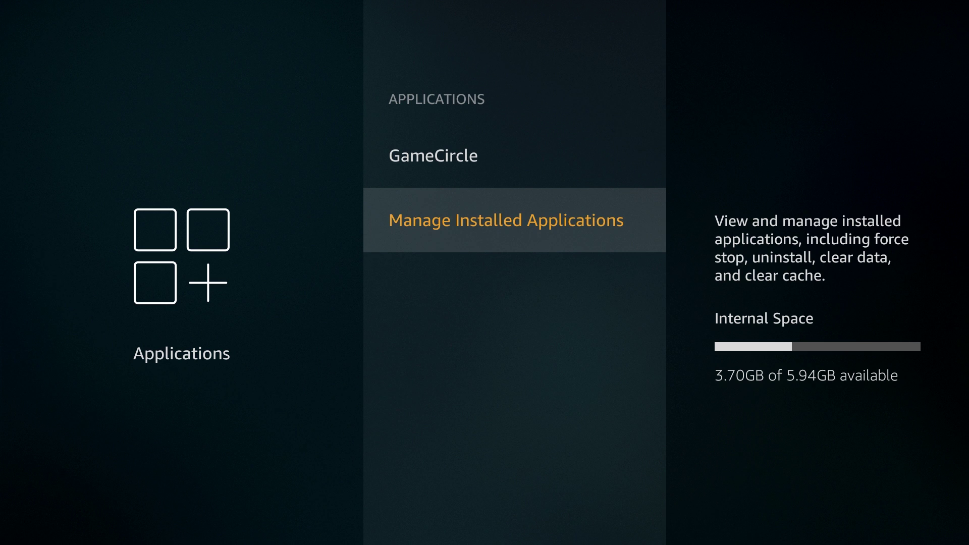
key("Return")
- Open Terrarium TV's app page, force stop it and launch it again
key("Down")
key("Down")
key("Down")
key("Down")
key("Down")
key("Down")
key("Down")
key("Down")
key("Down")
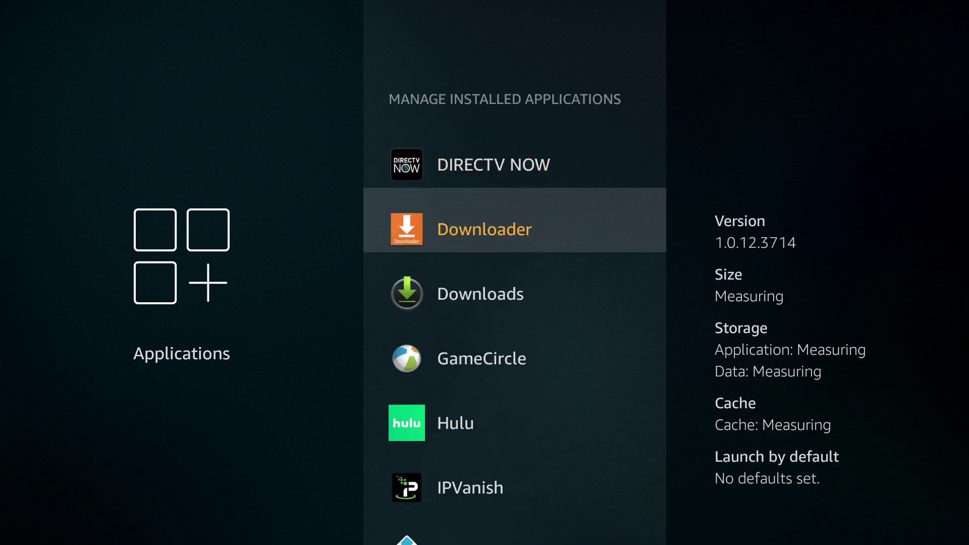
key("Down")
key("Down")
key("Down")
key("Down")
key("Down")
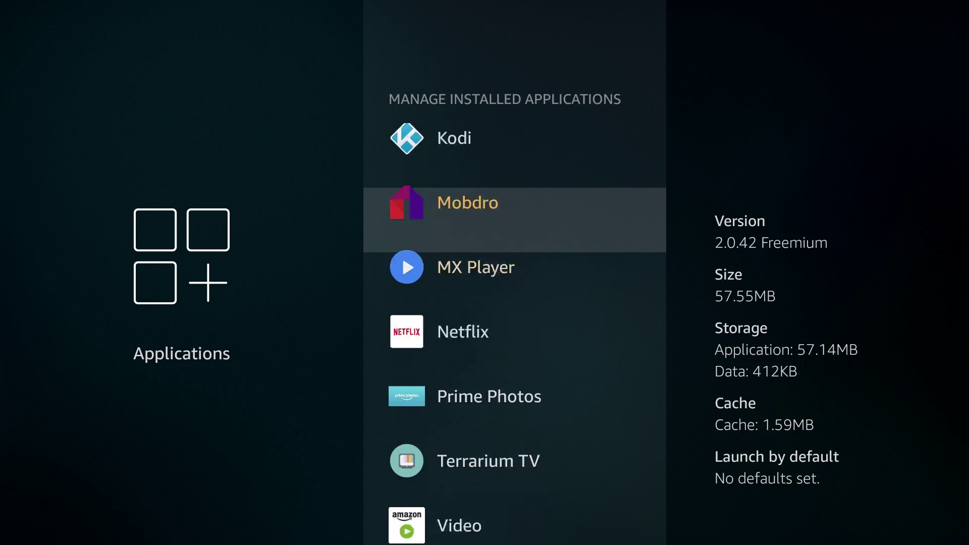
key("Return")
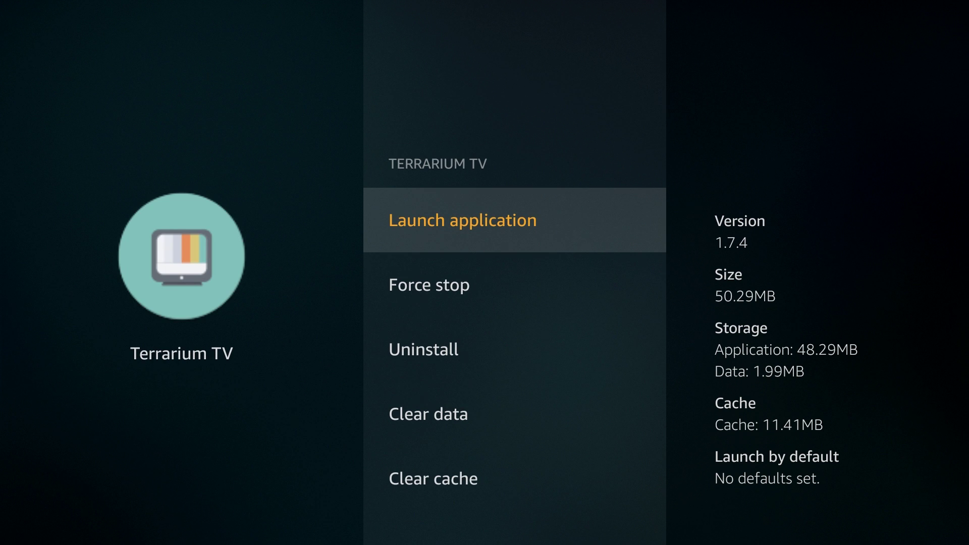
key("Down")
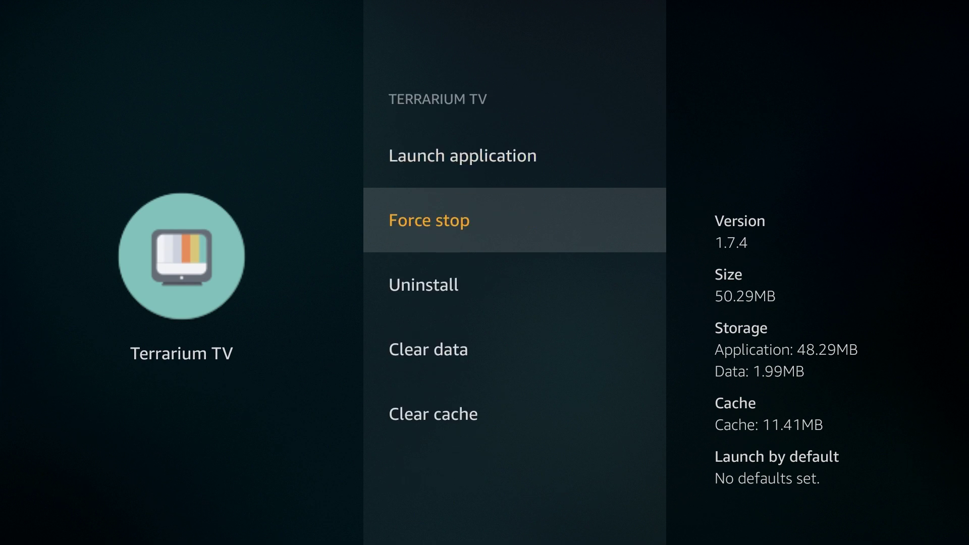
key("Up")
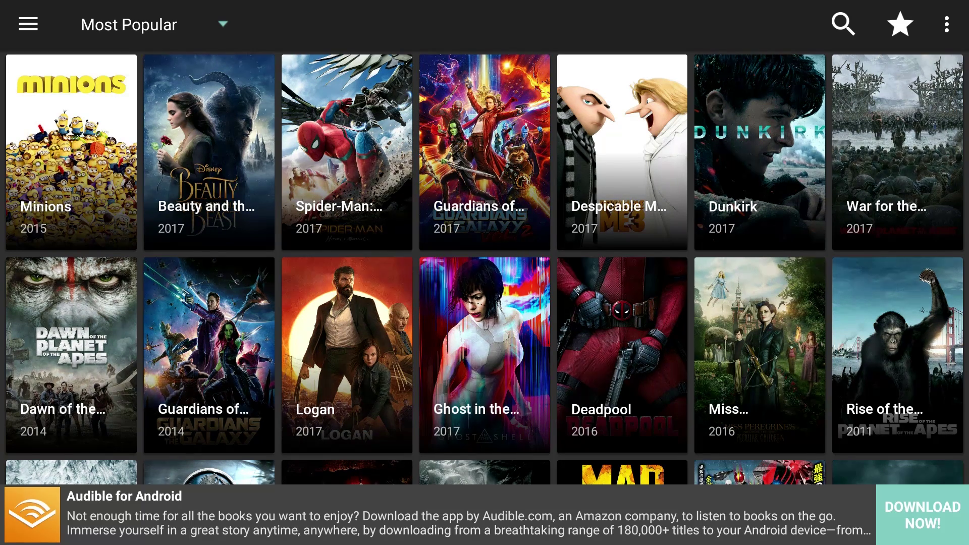
- Open Guardians of the Galaxy Vol. 2 from the grid and dismiss the Try it! tip with OK
key("Down")
key("Right")
key("Right")
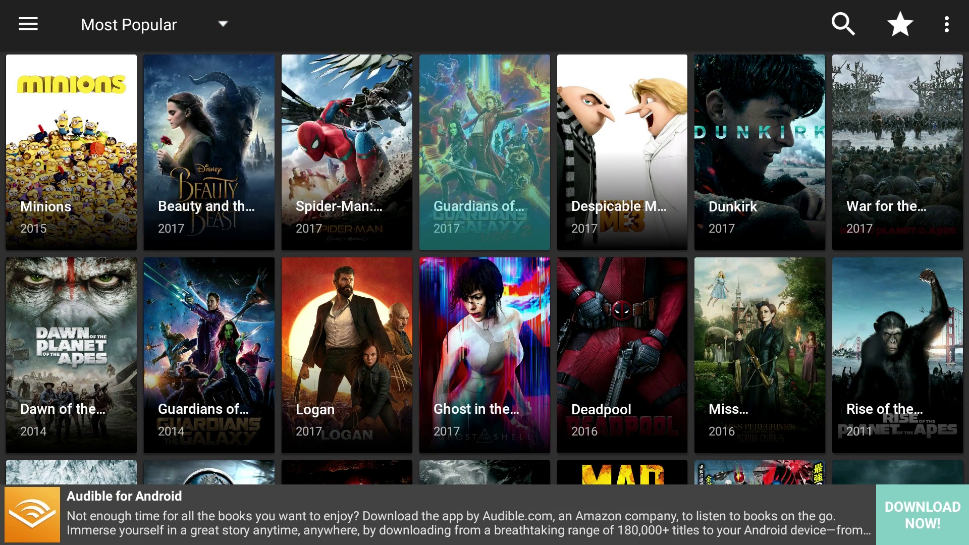
key("Return")
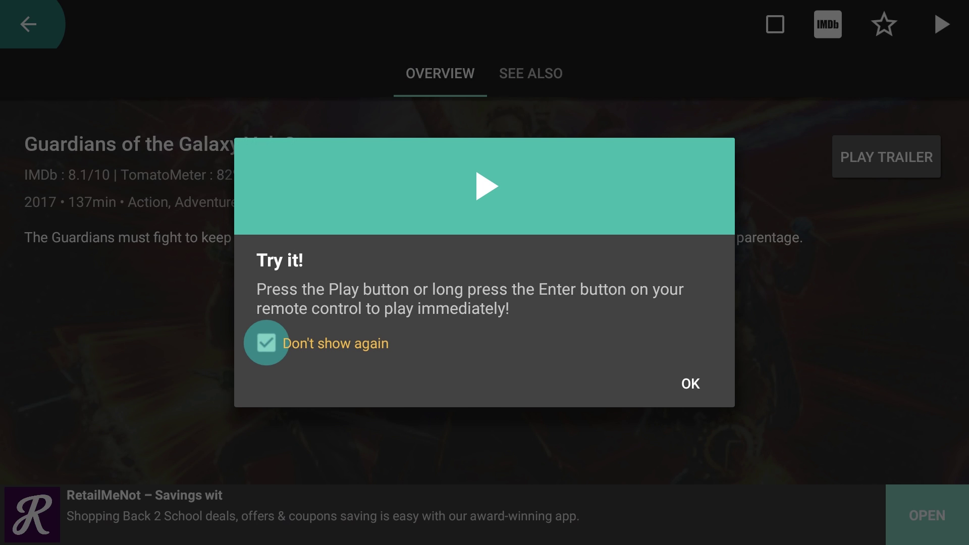
key("Down")
key("Return")
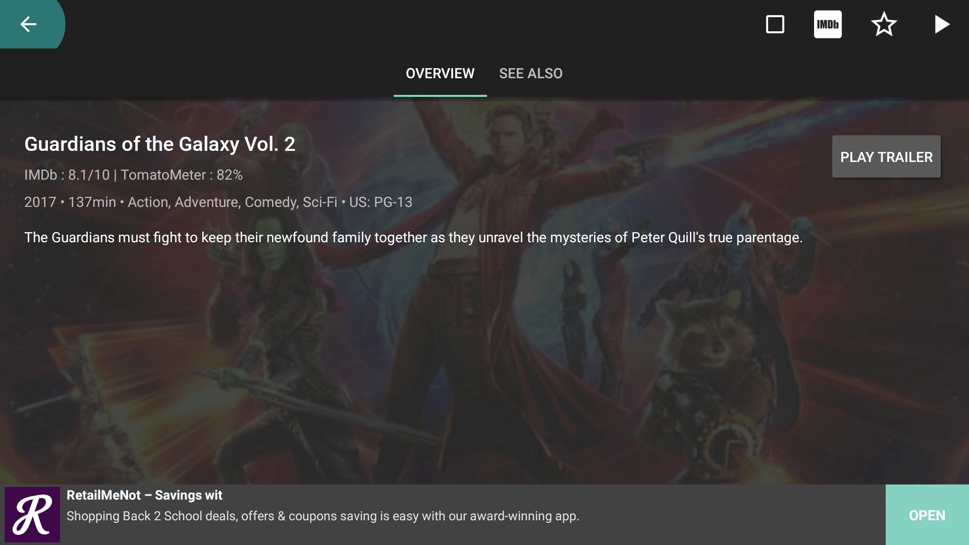
- Load the movie's sources and play it from the first 1080p - DayT link
key("Return")
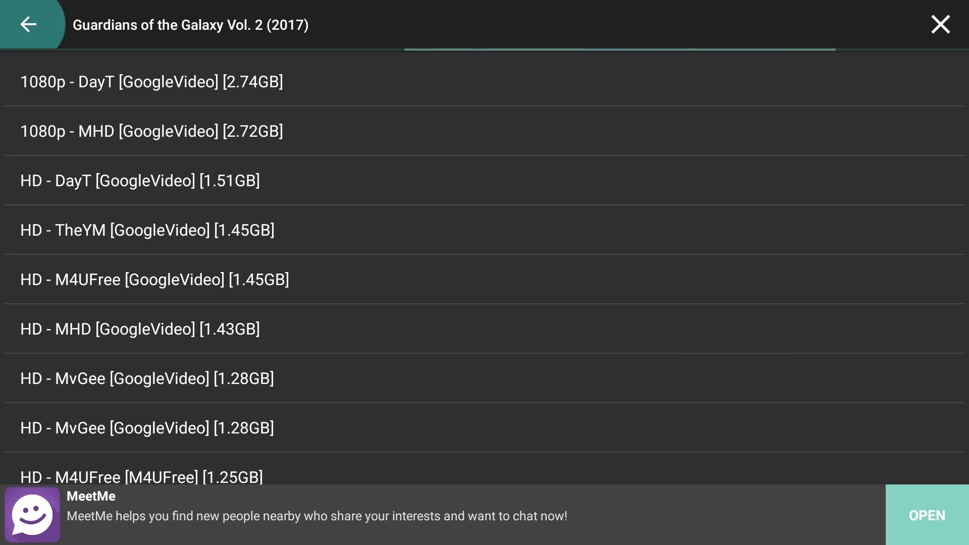
key("Down")
key("Return")
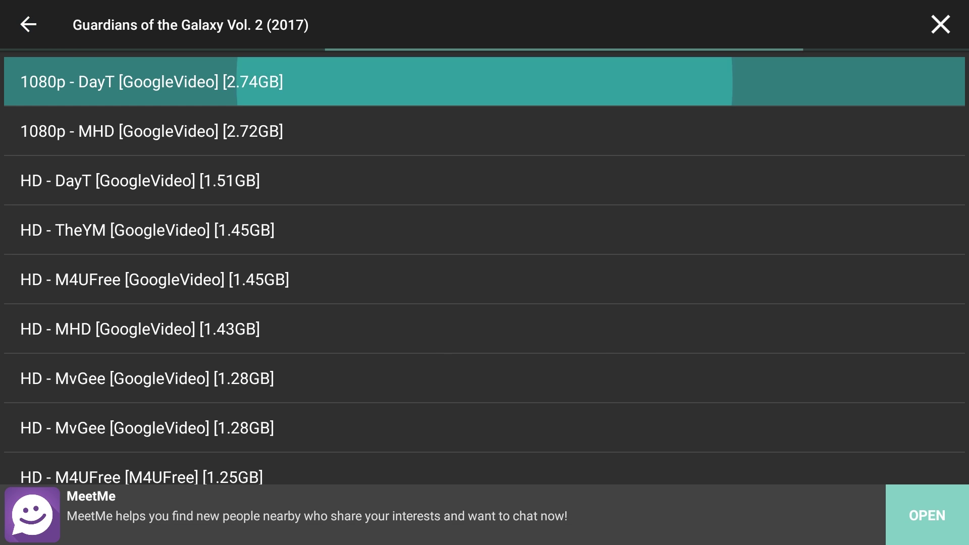
key("Return")
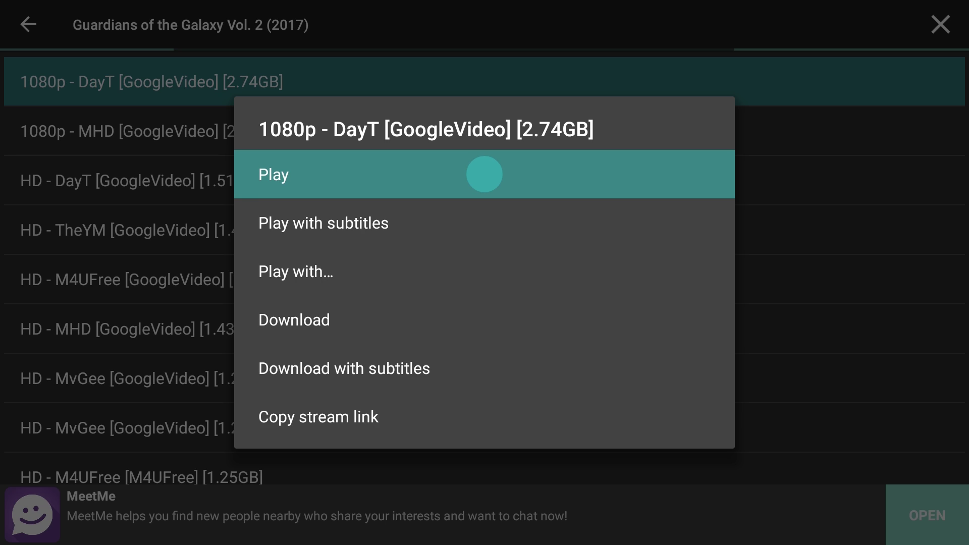